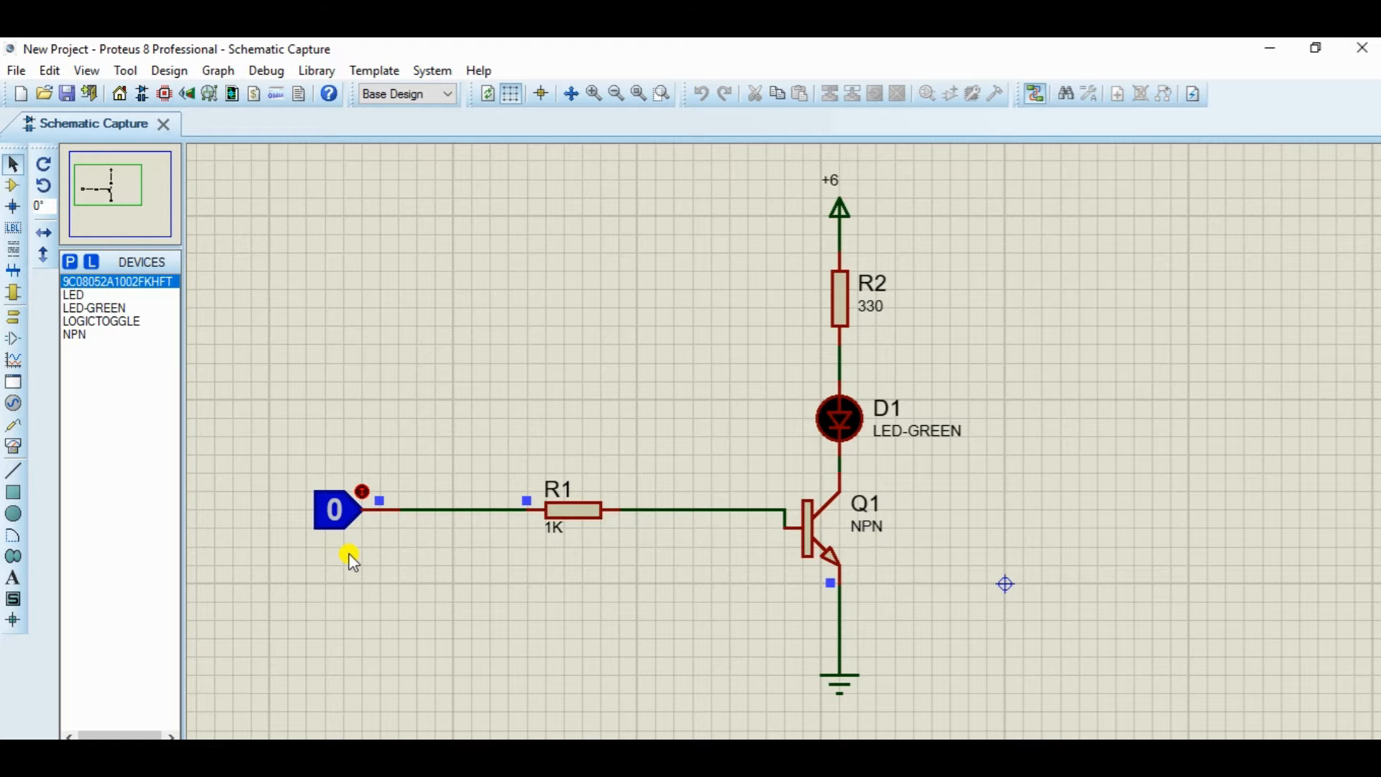
Toggle the logic input of the running transistor switch circuit between 0 and 1 twice to test the green LED
click(343, 512)
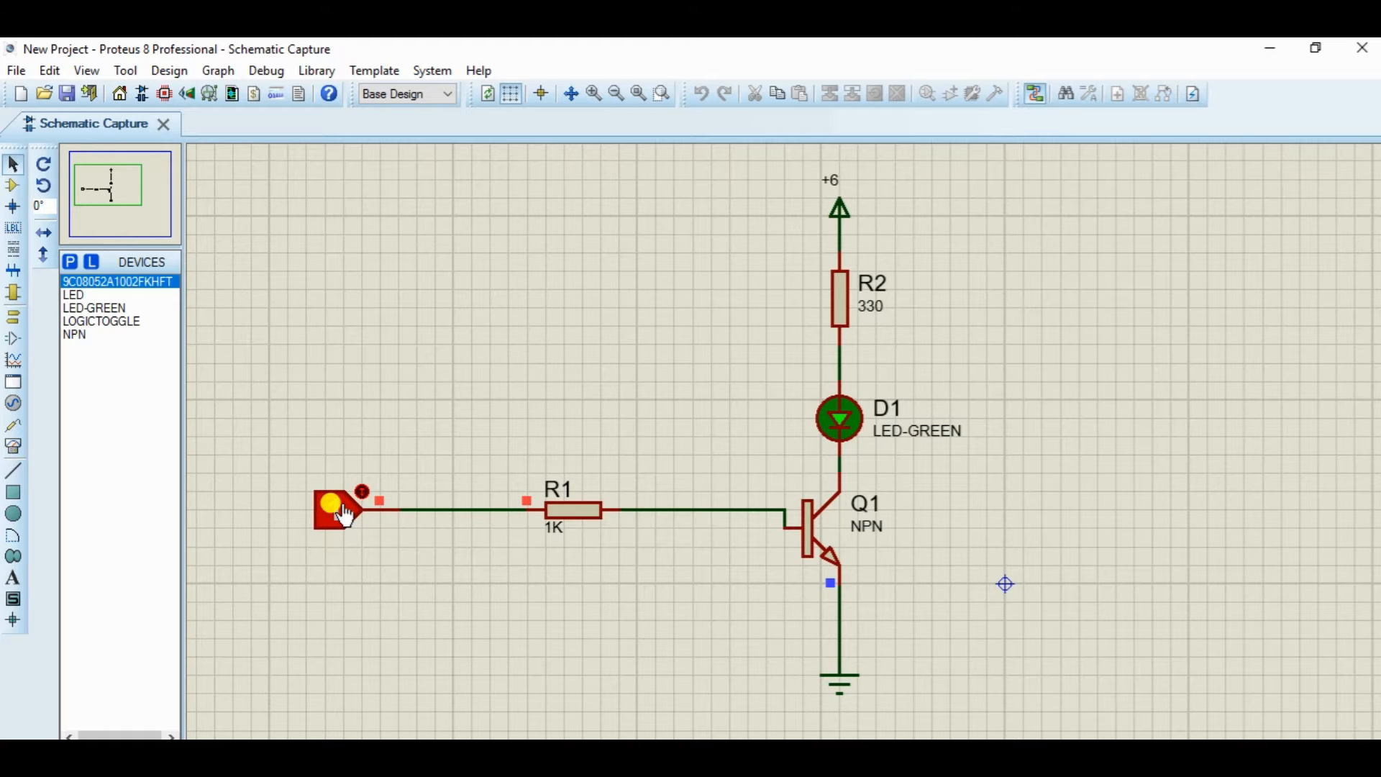
click(342, 512)
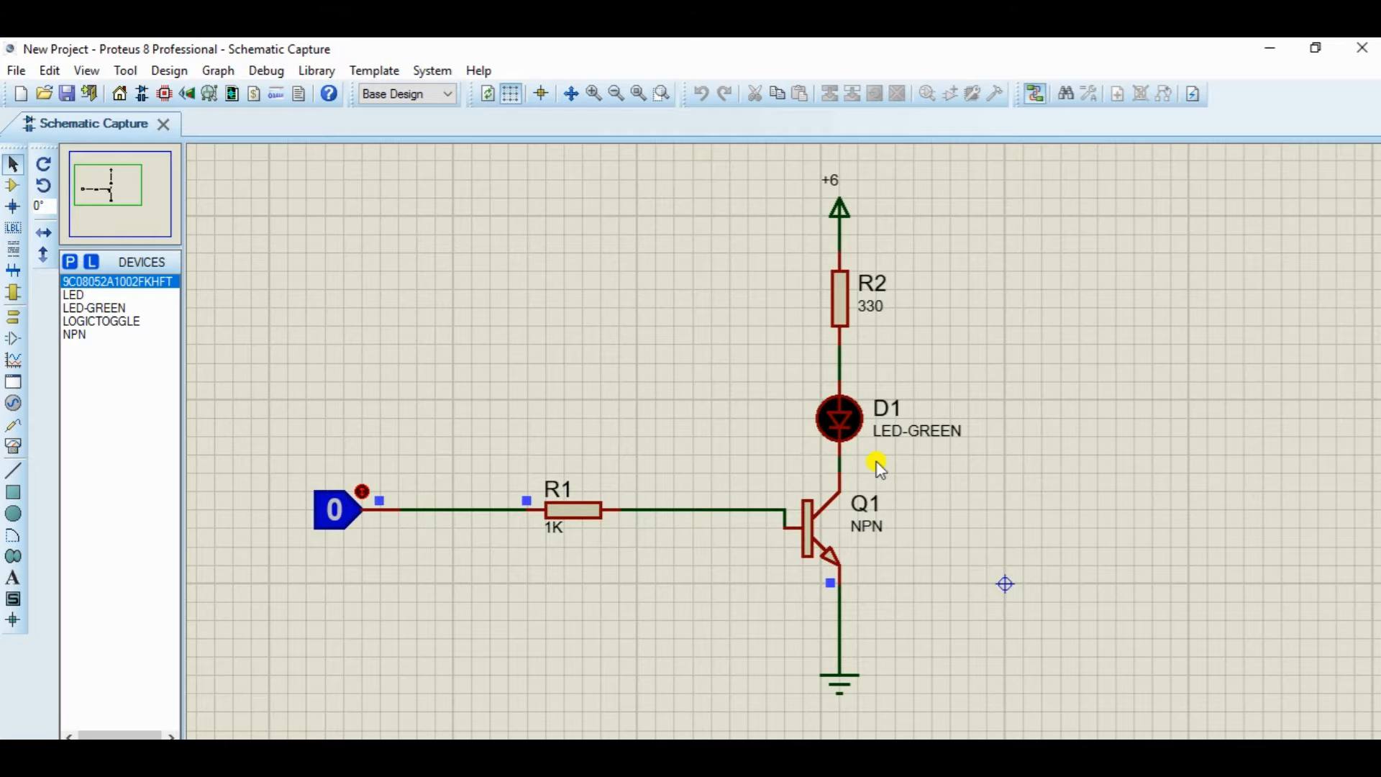
click(346, 534)
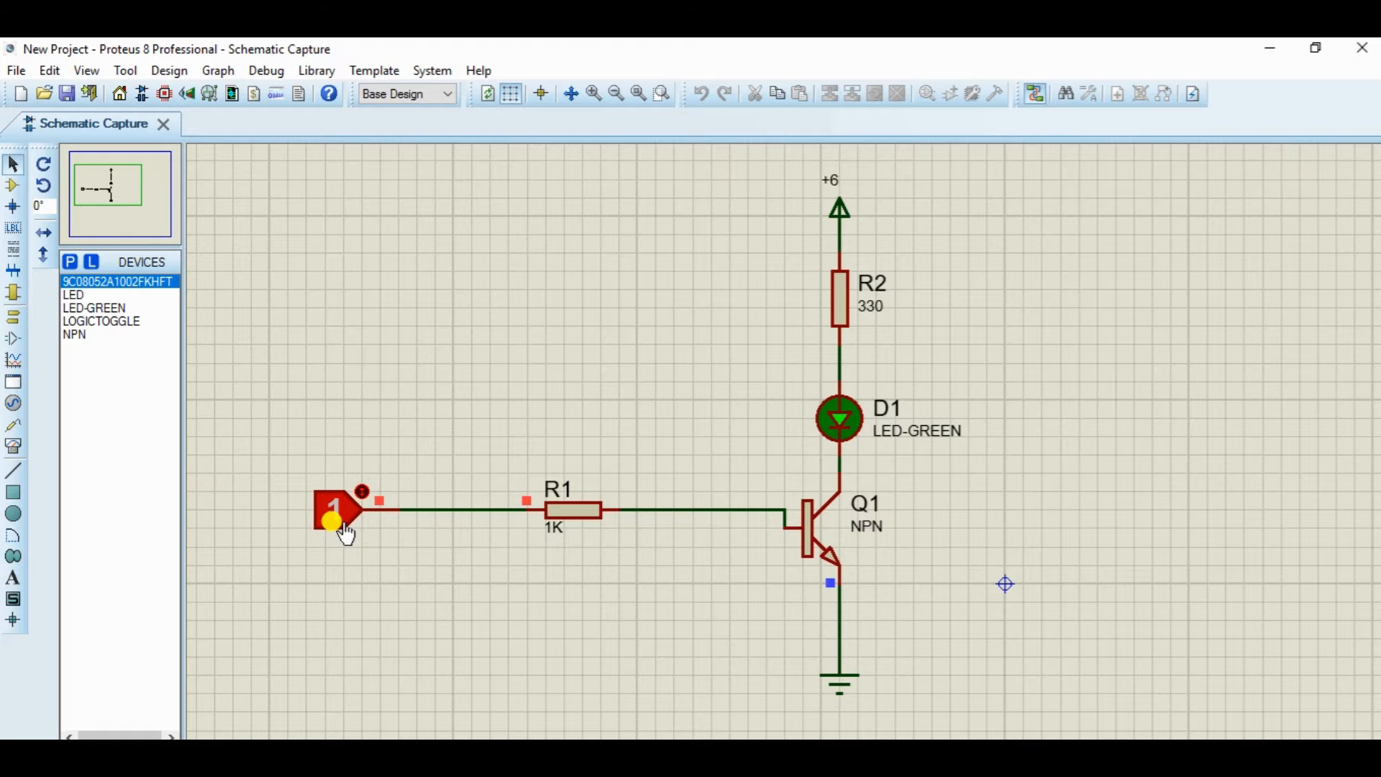
click(346, 534)
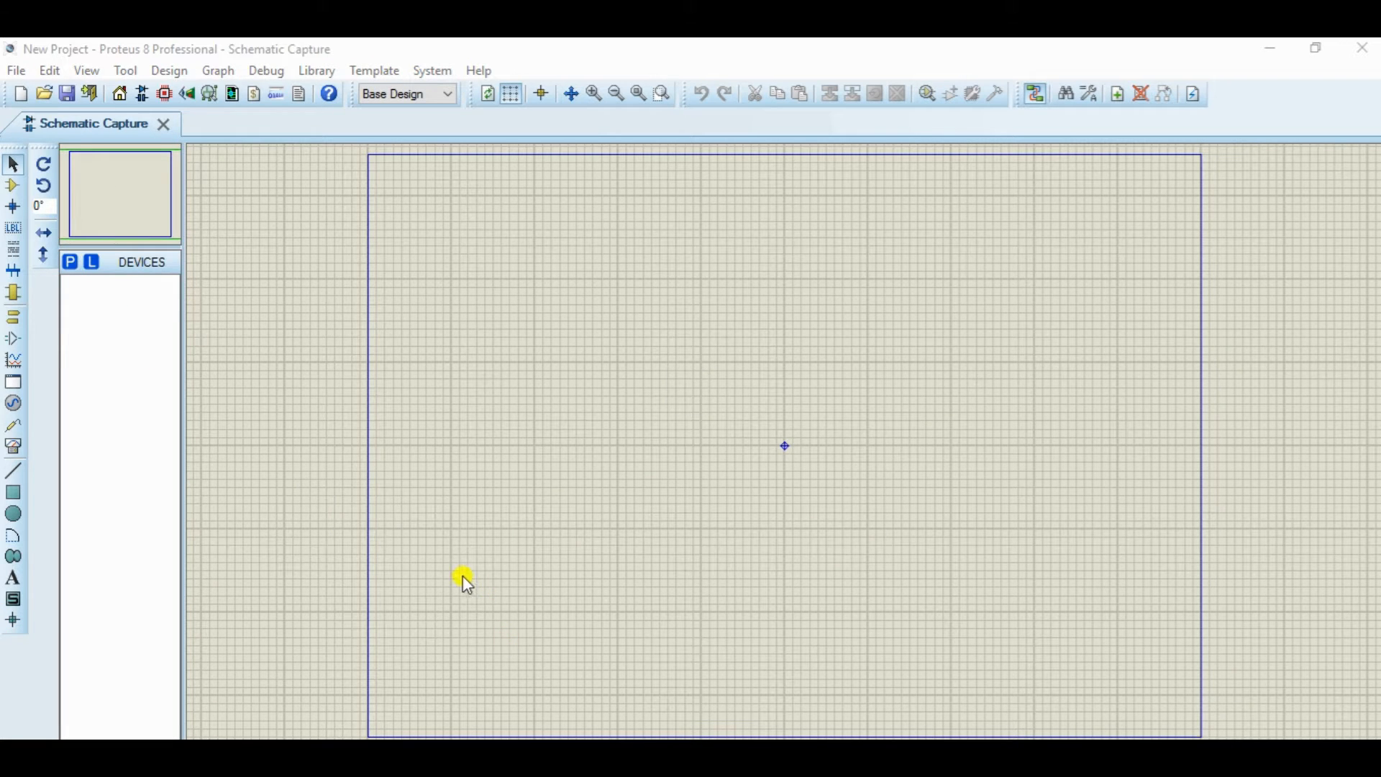
Search the device library for "npn", filter to generic transistors, and add the generic NPN bipolar transistor to the devices
click(69, 264)
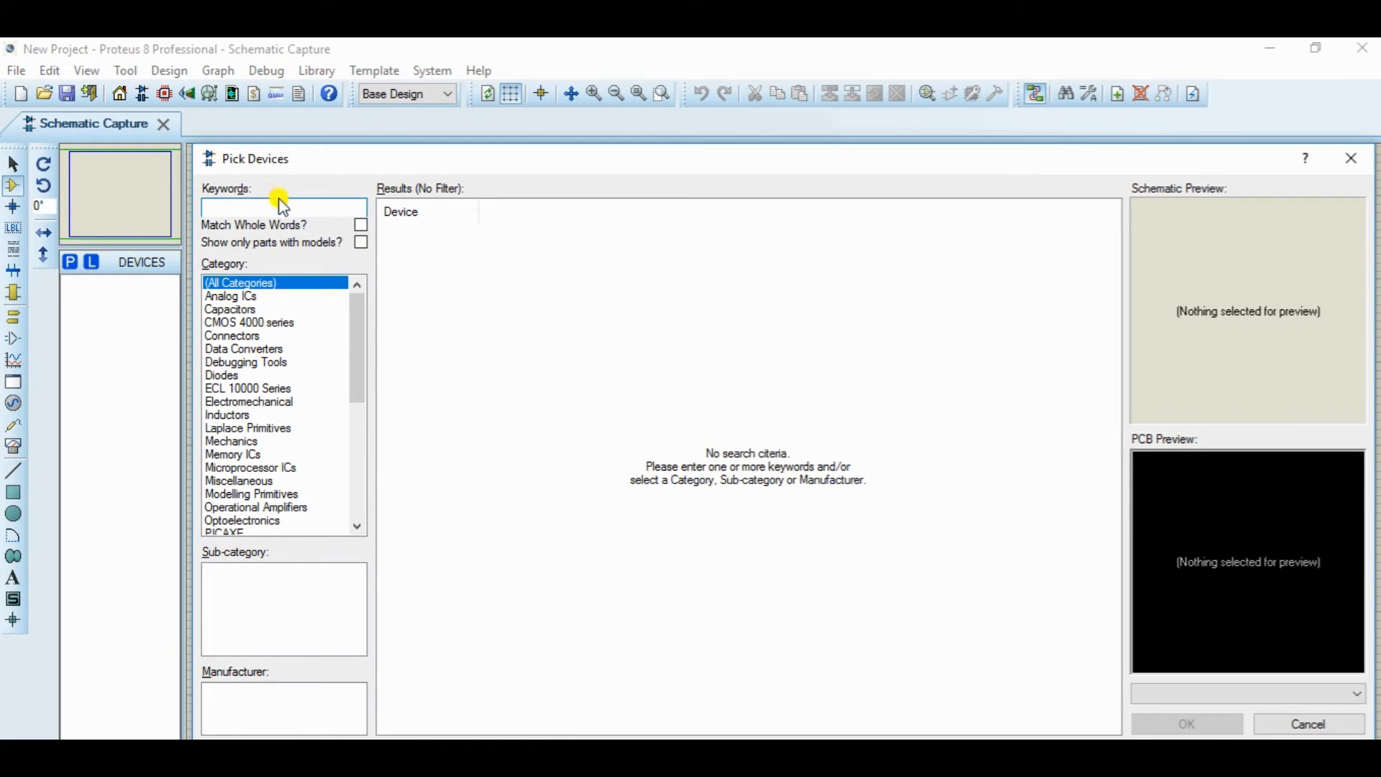
click(280, 202)
text(npn)
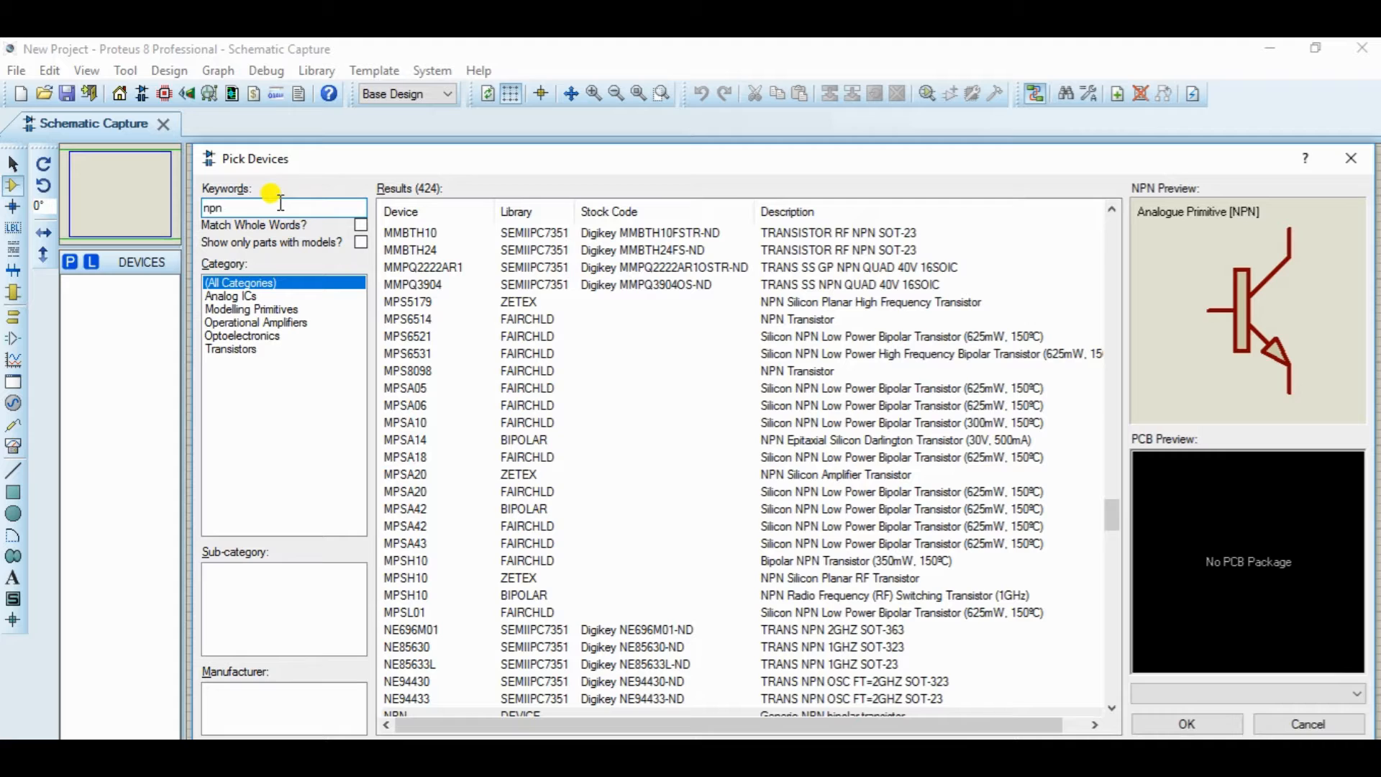
click(248, 349)
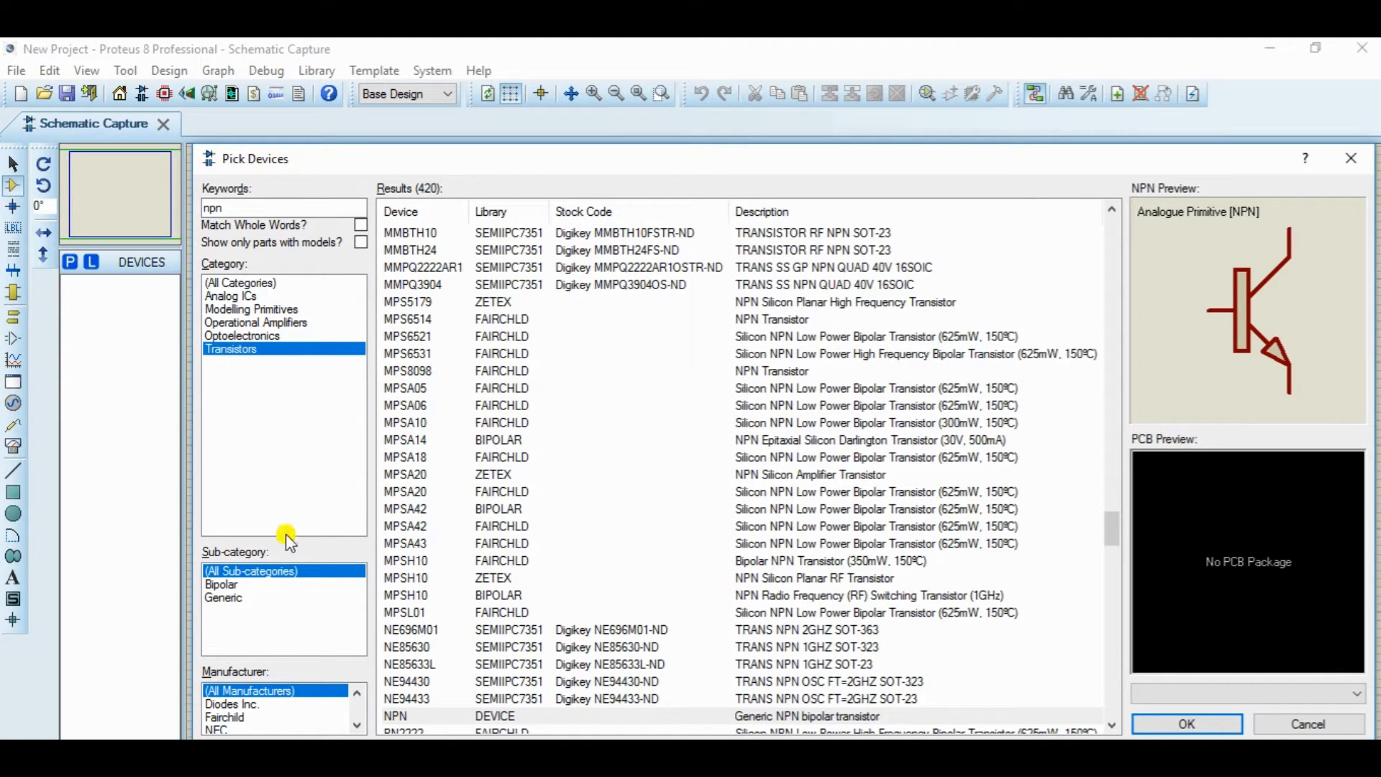
click(227, 599)
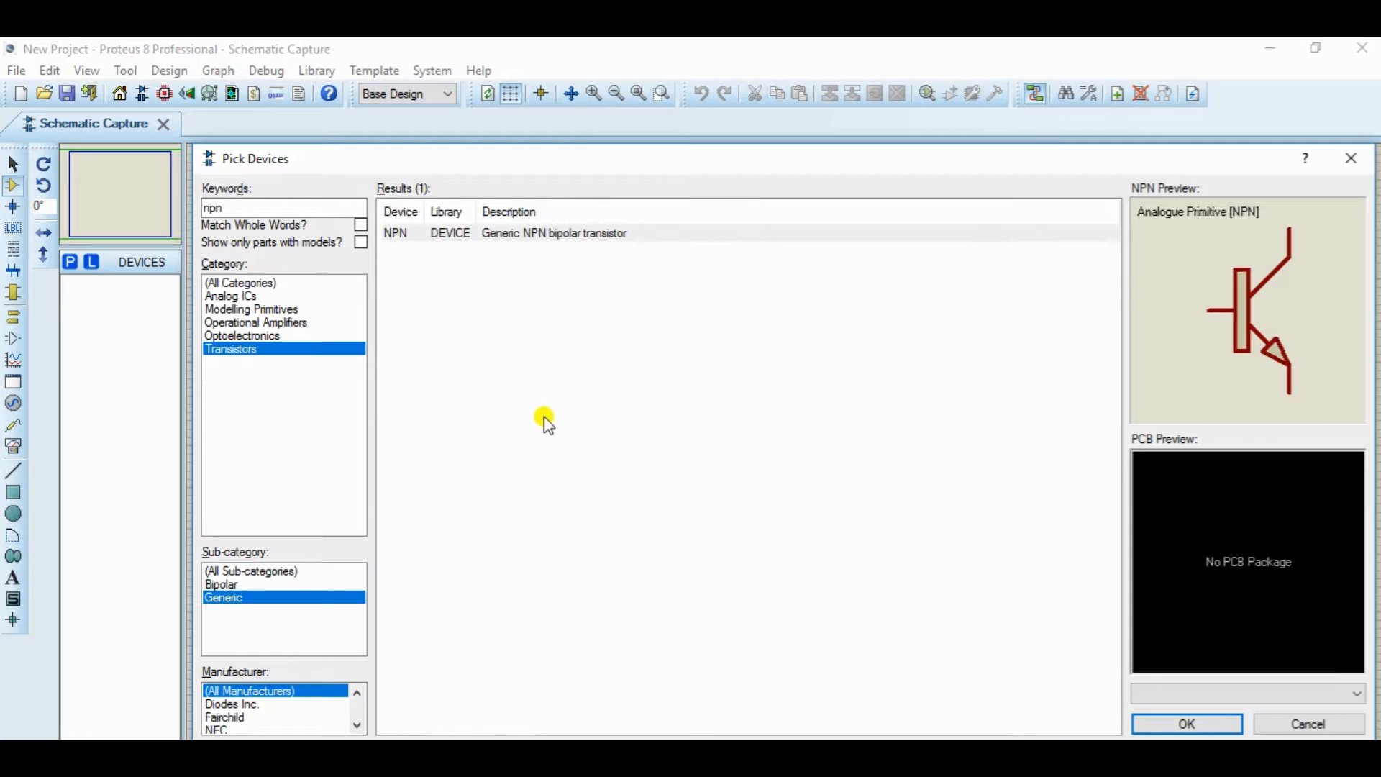
click(603, 235)
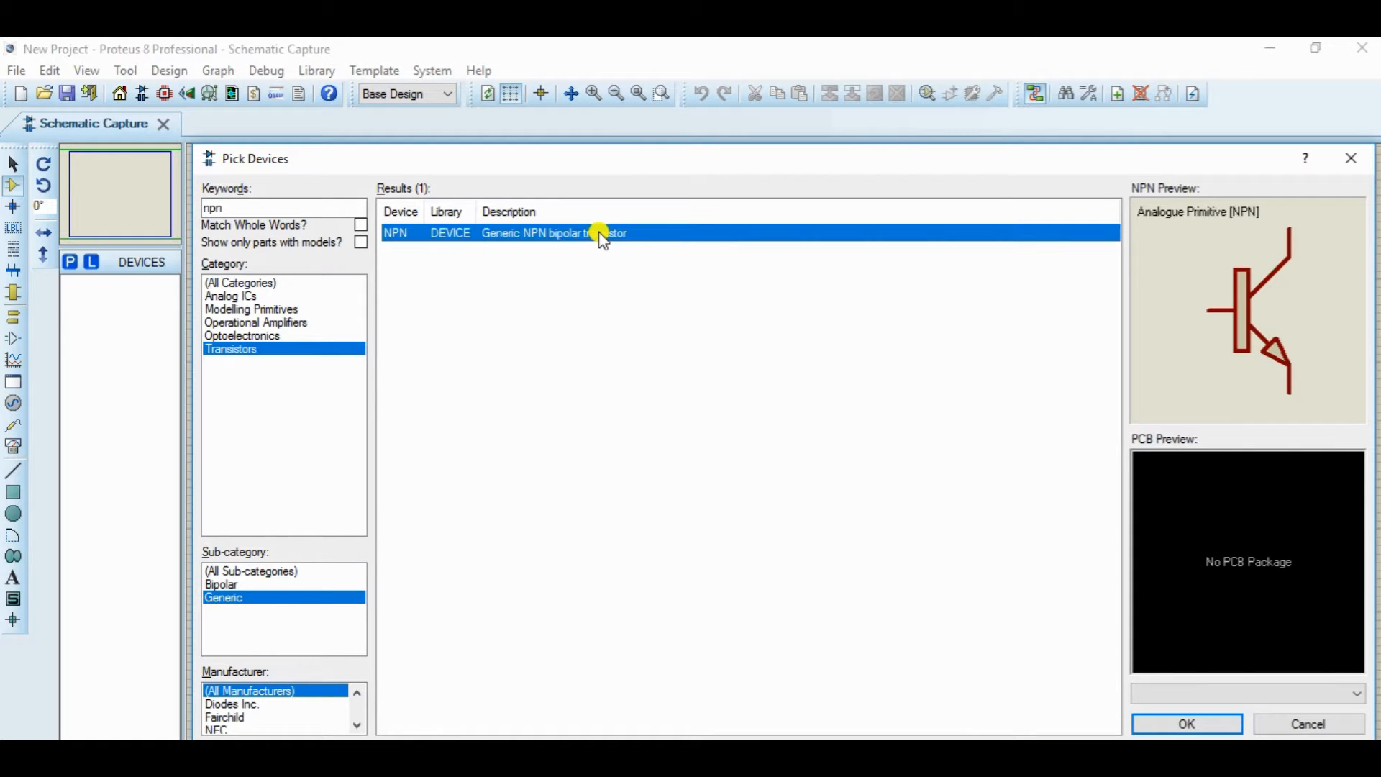
double_click(603, 235)
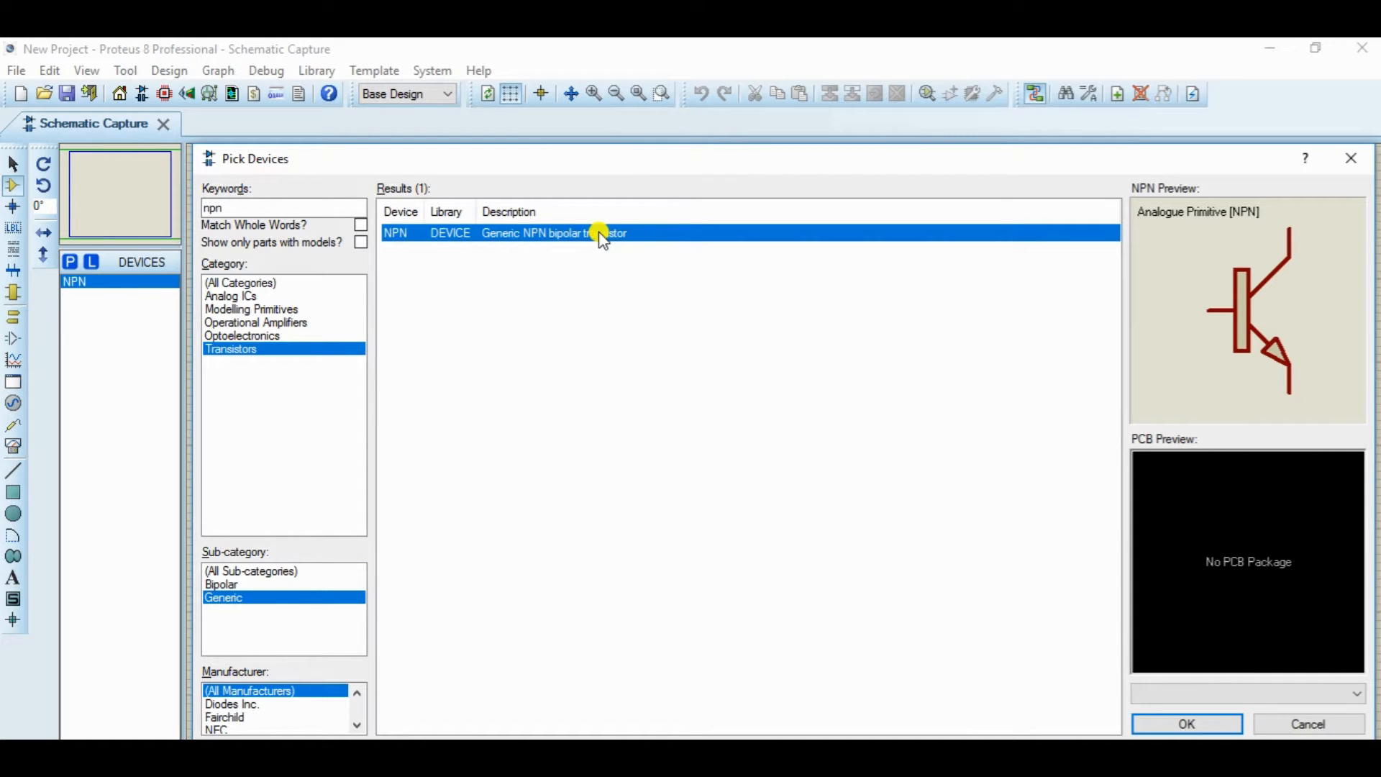
Search for "resistor", filter to the Generic sub-category of Resistors, and add the RES generic resistor symbol to the devices
click(309, 208)
key(BackSpace)
key(BackSpace)
key(BackSpace)
text(r)
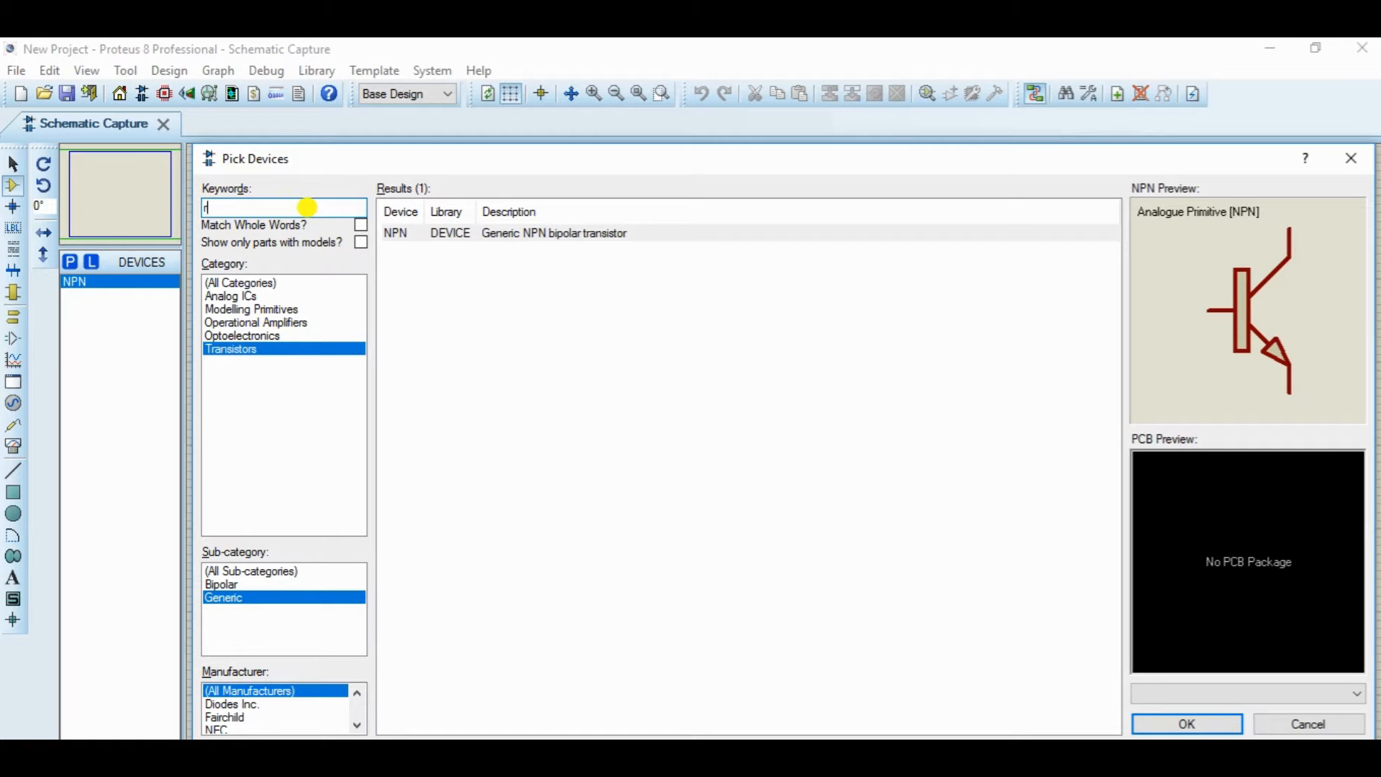
text(esistor)
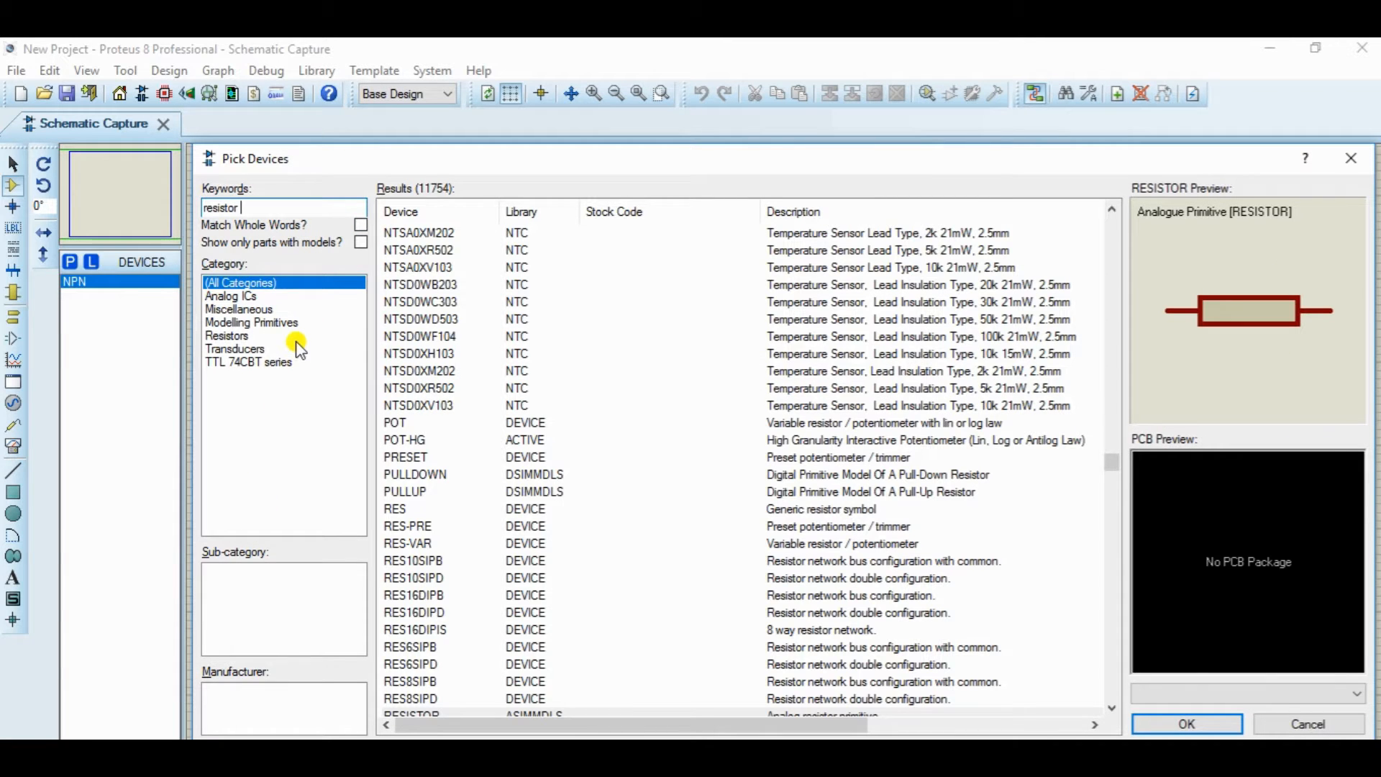
click(243, 338)
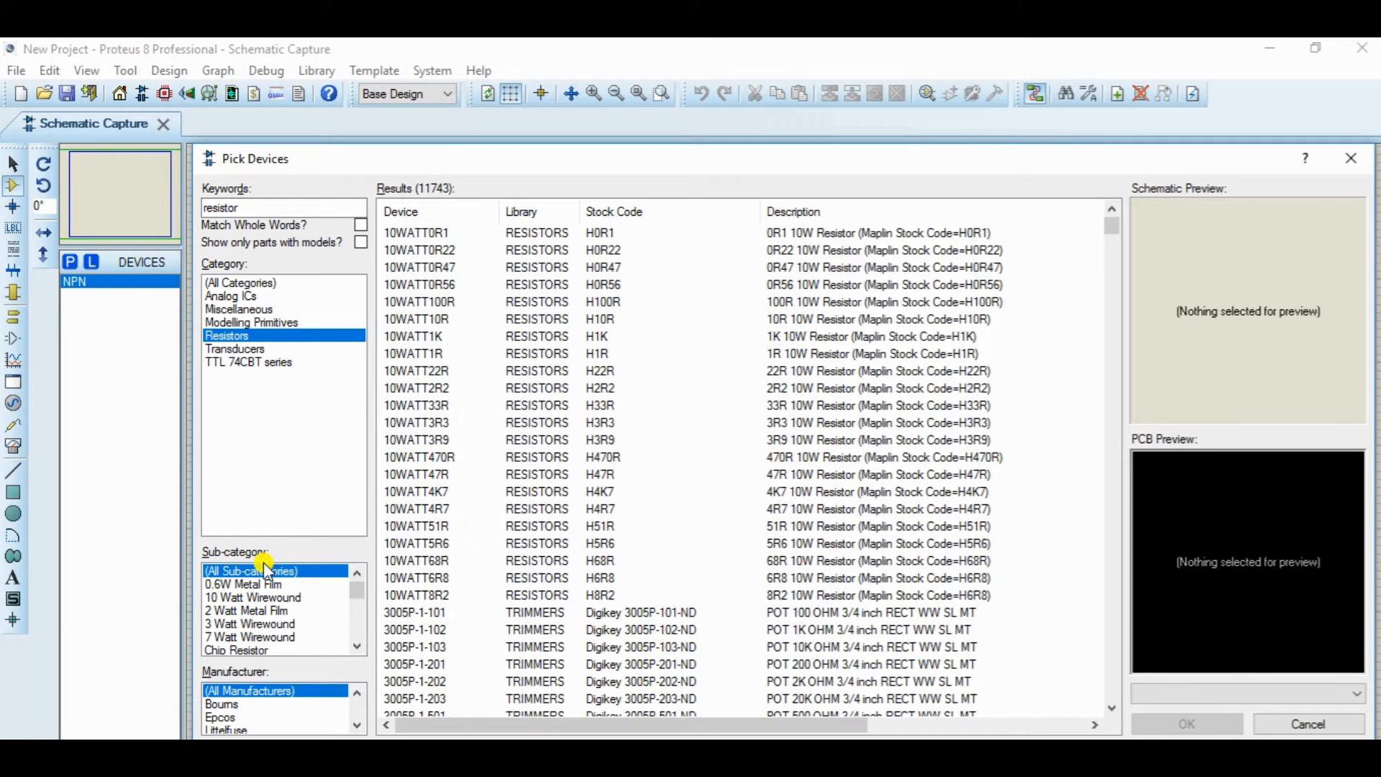
scroll(362, 643, down, 4)
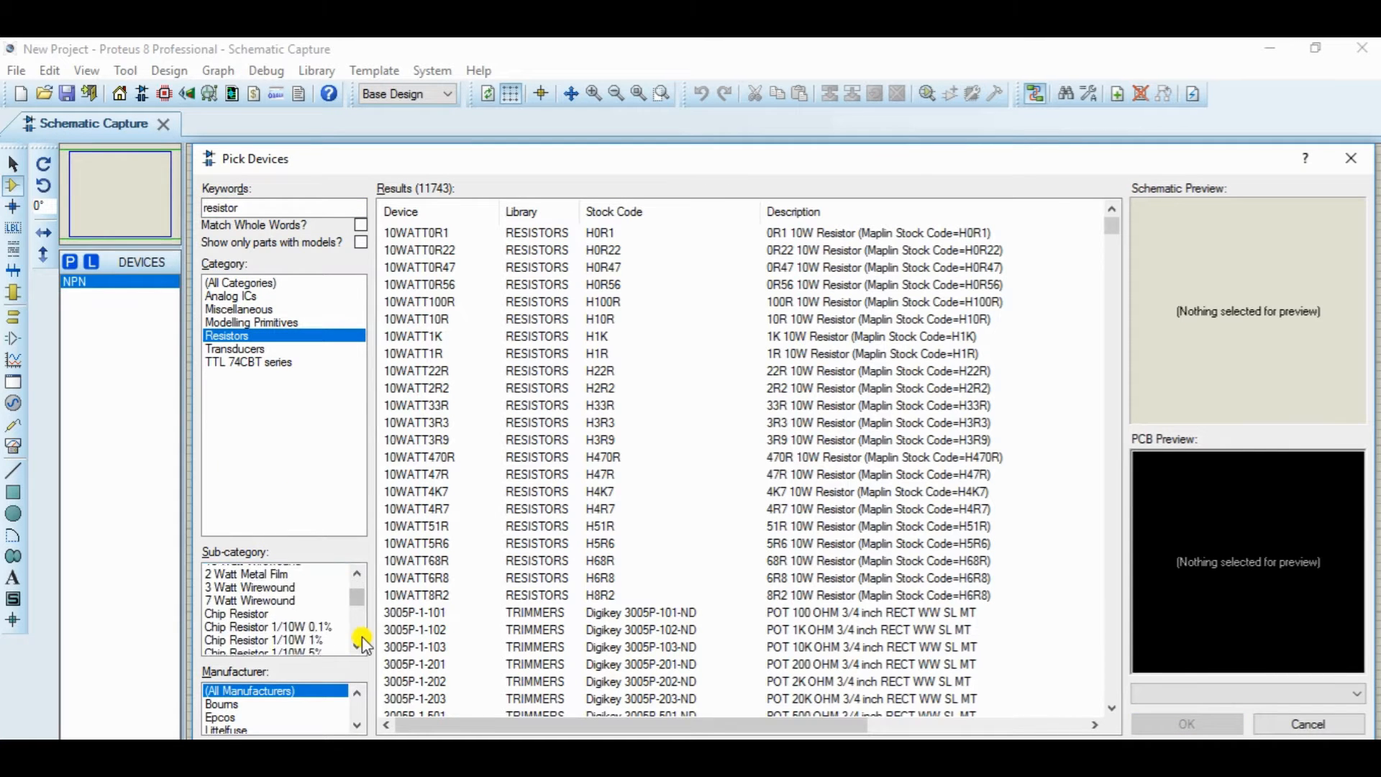
scroll(363, 643, down, 3)
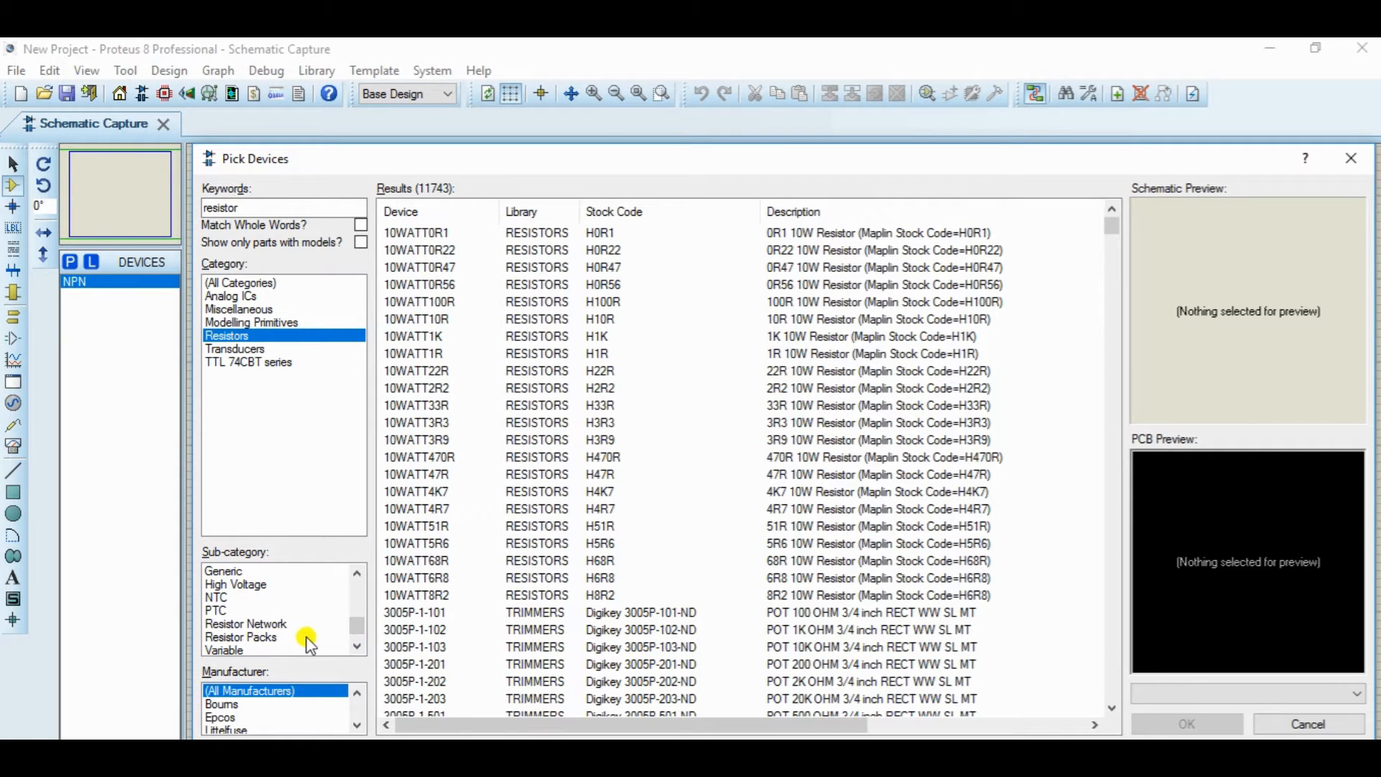
click(237, 572)
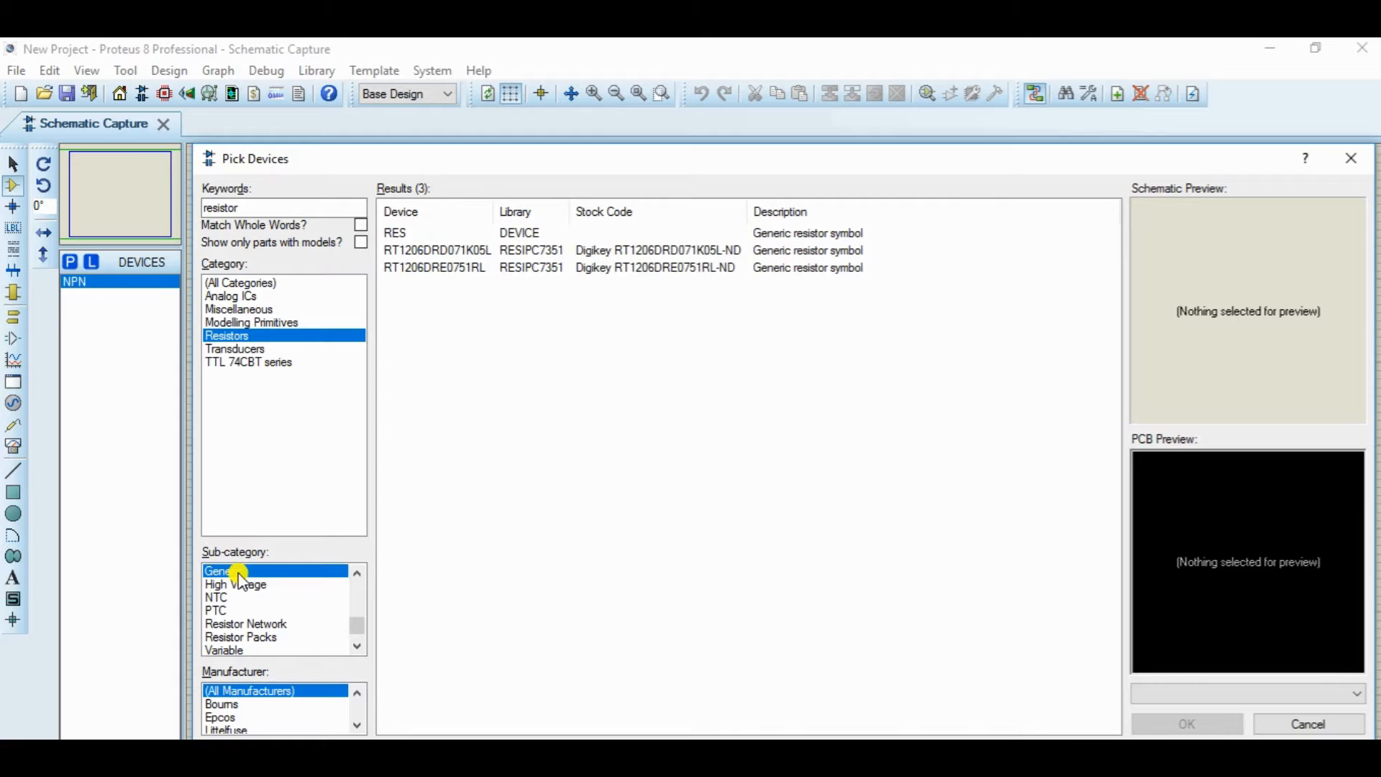
click(529, 238)
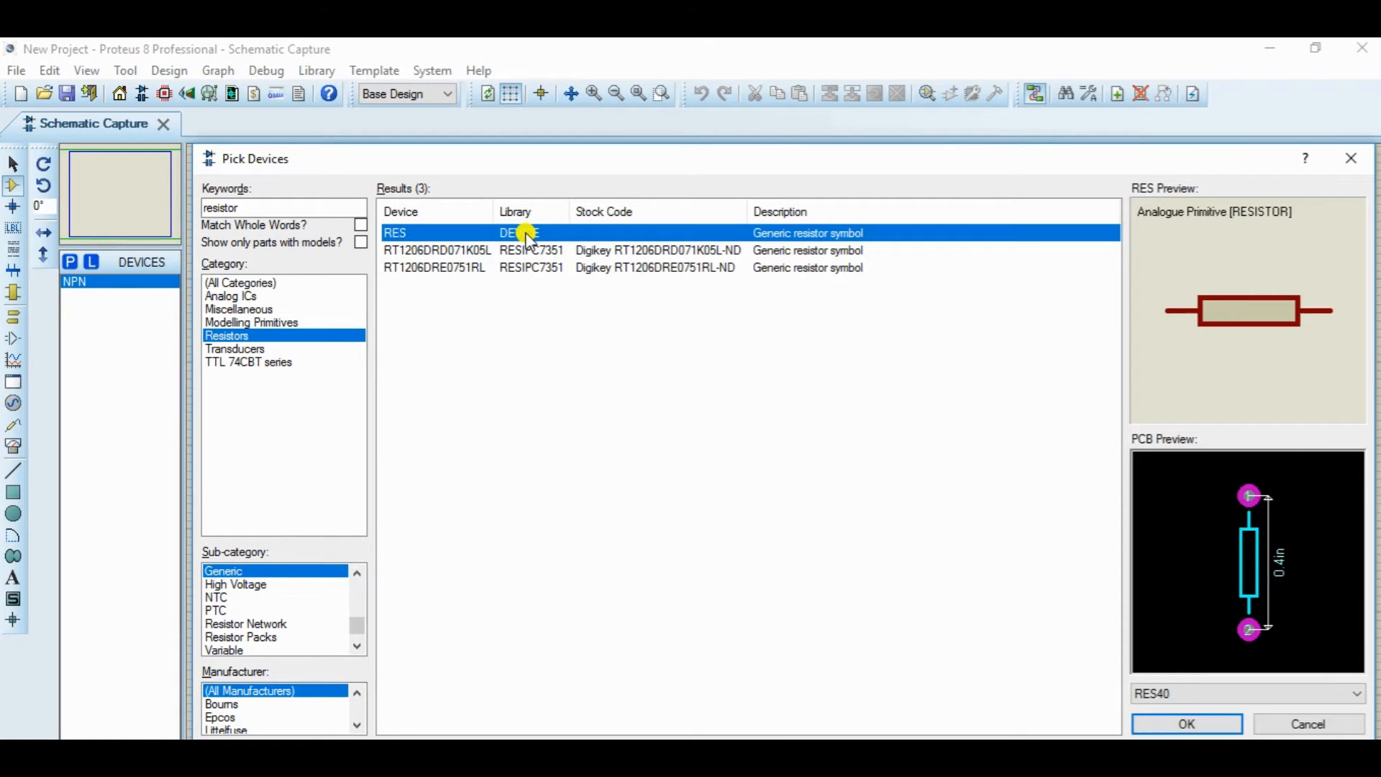
double_click(528, 236)
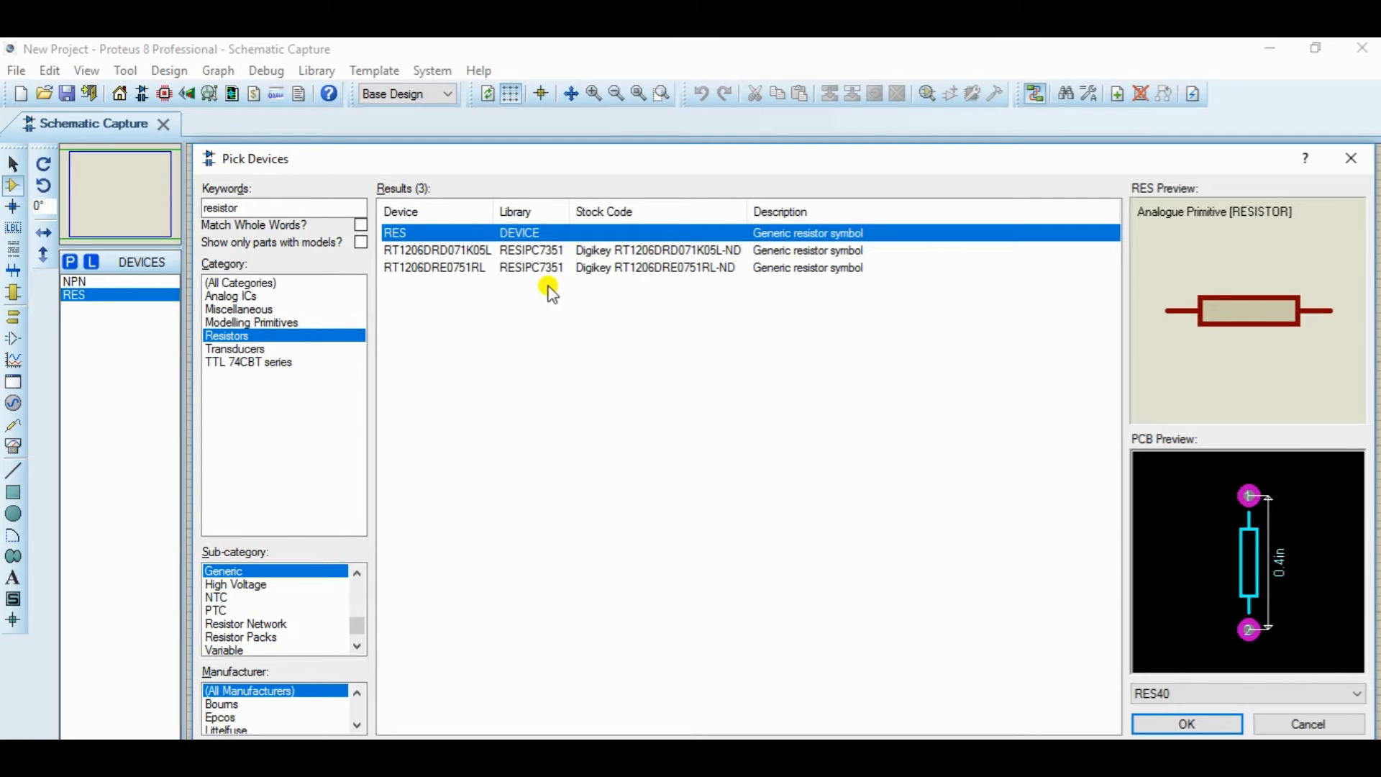
Replace the device search keyword with "led"
click(332, 212)
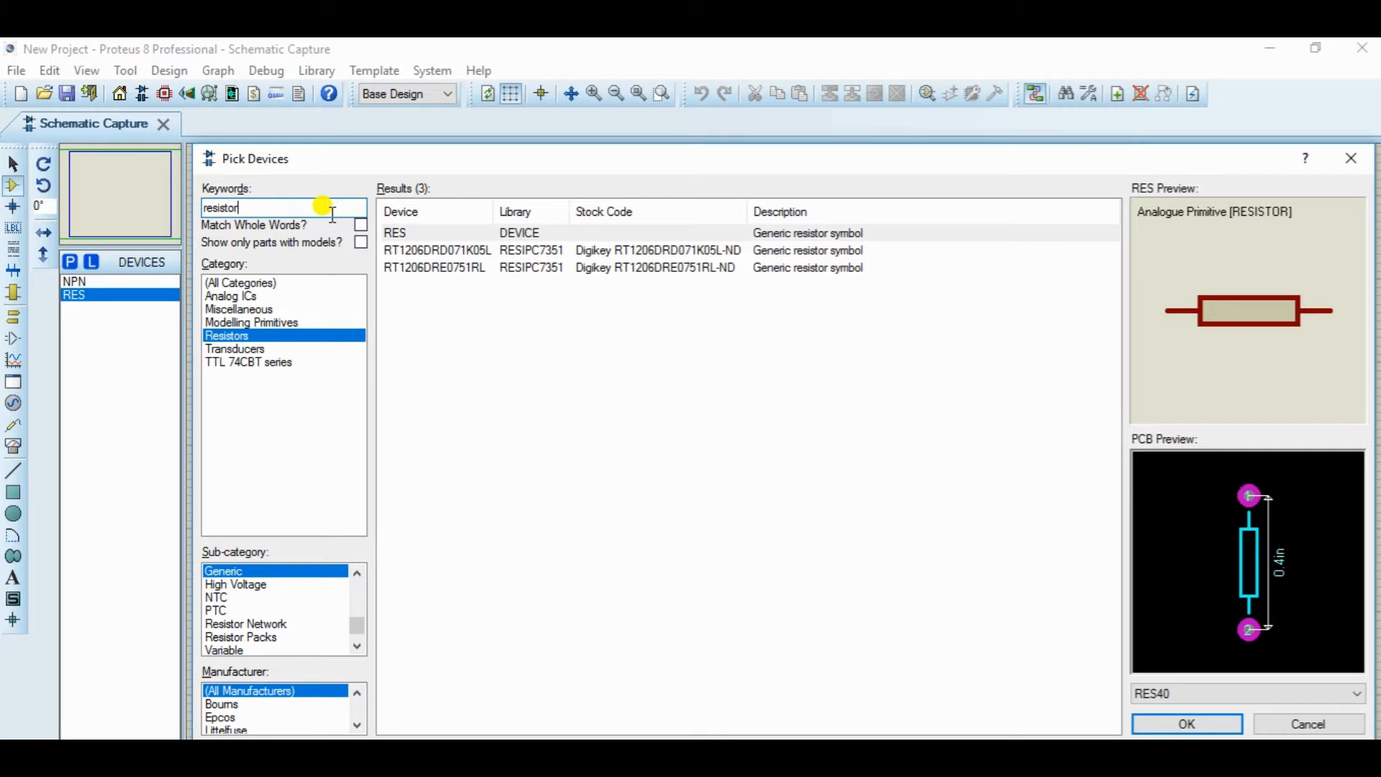
key(ctrl+a)
key(BackSpace)
text(led)
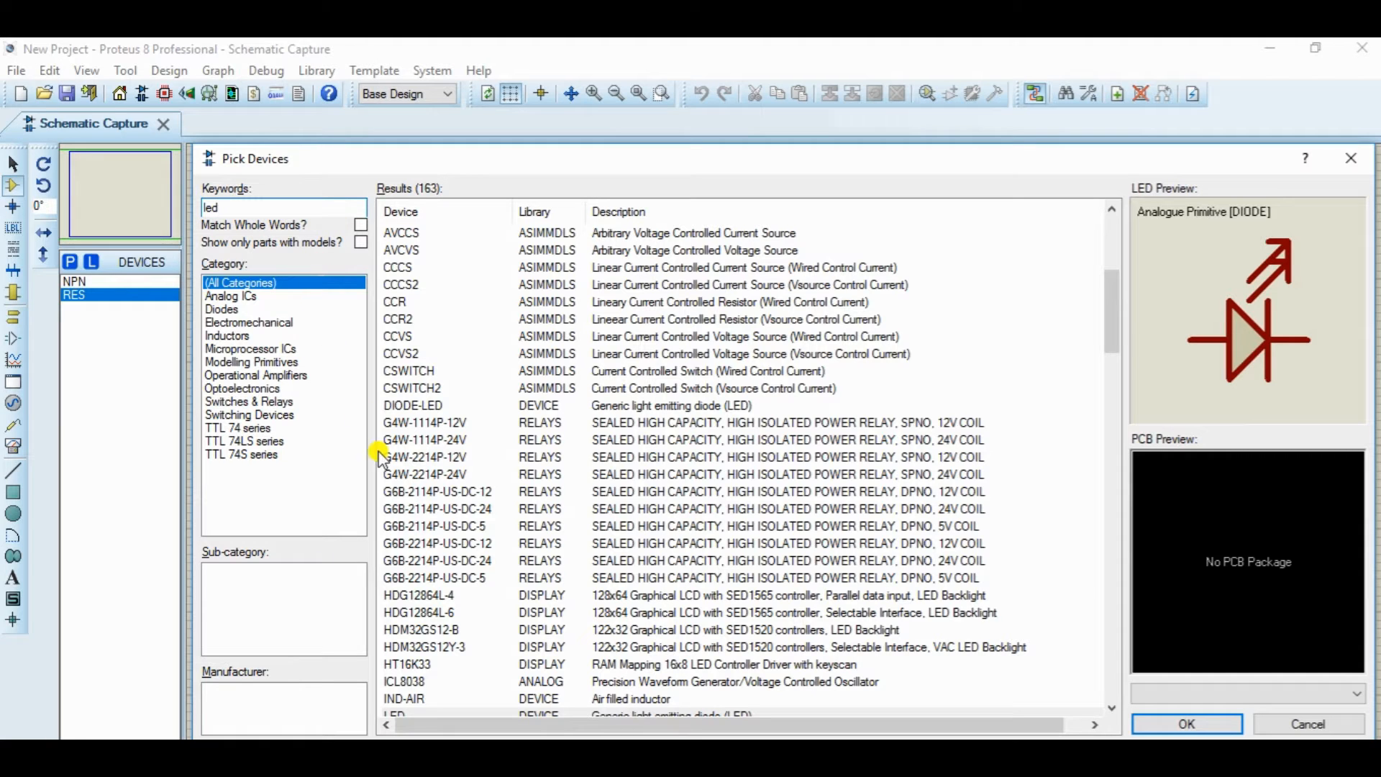
Look through the LED search results across all categories, checking the device previews
click(801, 488)
key(Down)
key(Down)
key(Down)
key(Down)
key(Down)
key(Down)
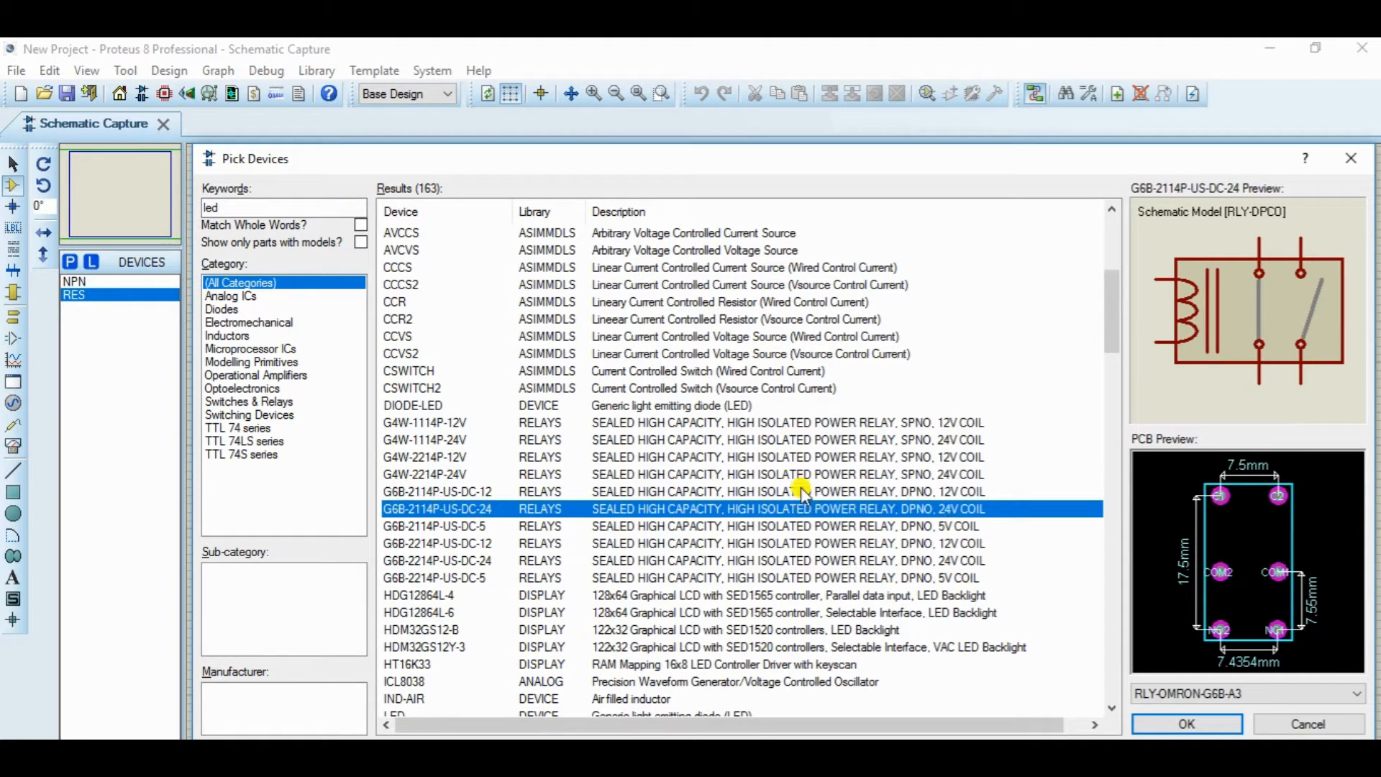
key(Down)
key(Down)
key(Down)
key(Down)
key(Down)
key(Down)
key(Down)
key(Down)
key(Down)
key(Down)
key(Down)
key(Down)
key(Down)
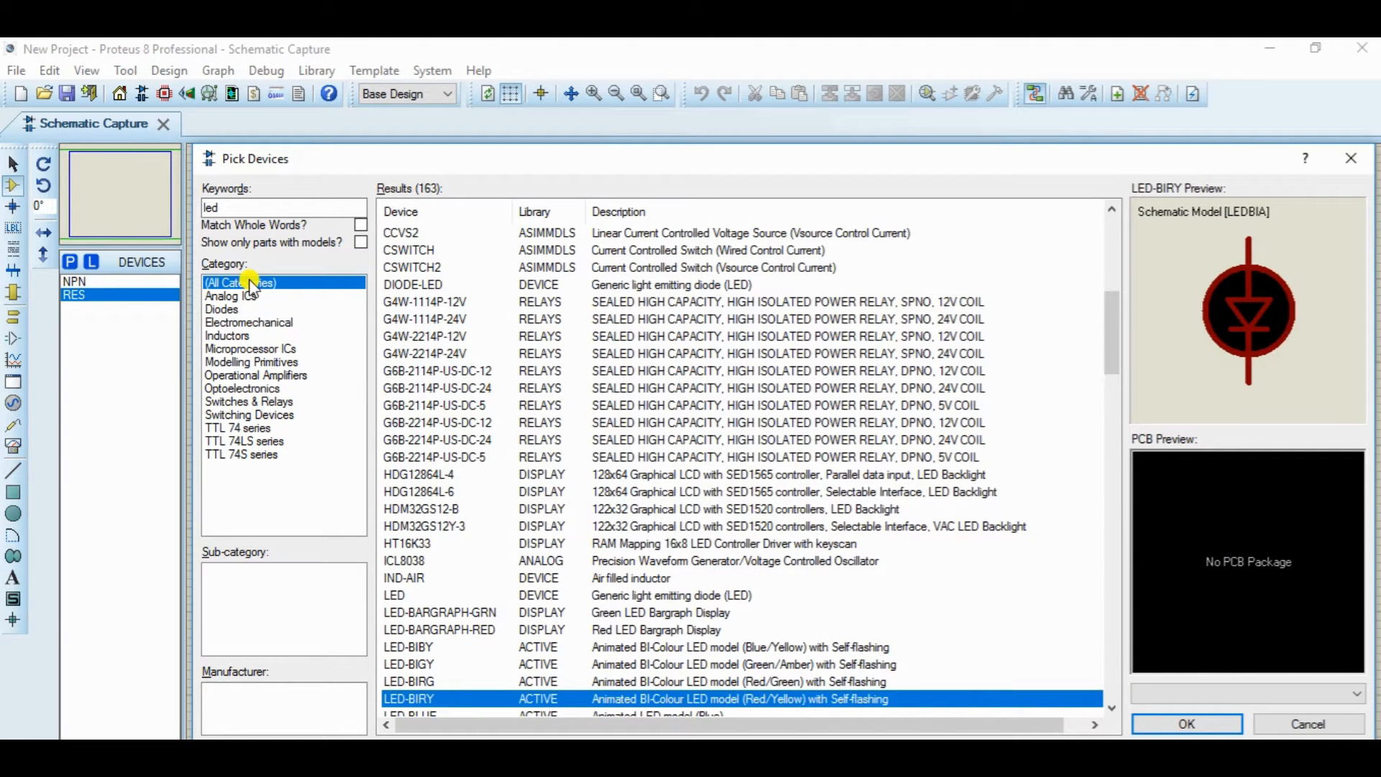
Filter the LED results to Optoelectronics and add the animated LED-GREEN model to the devices
click(261, 388)
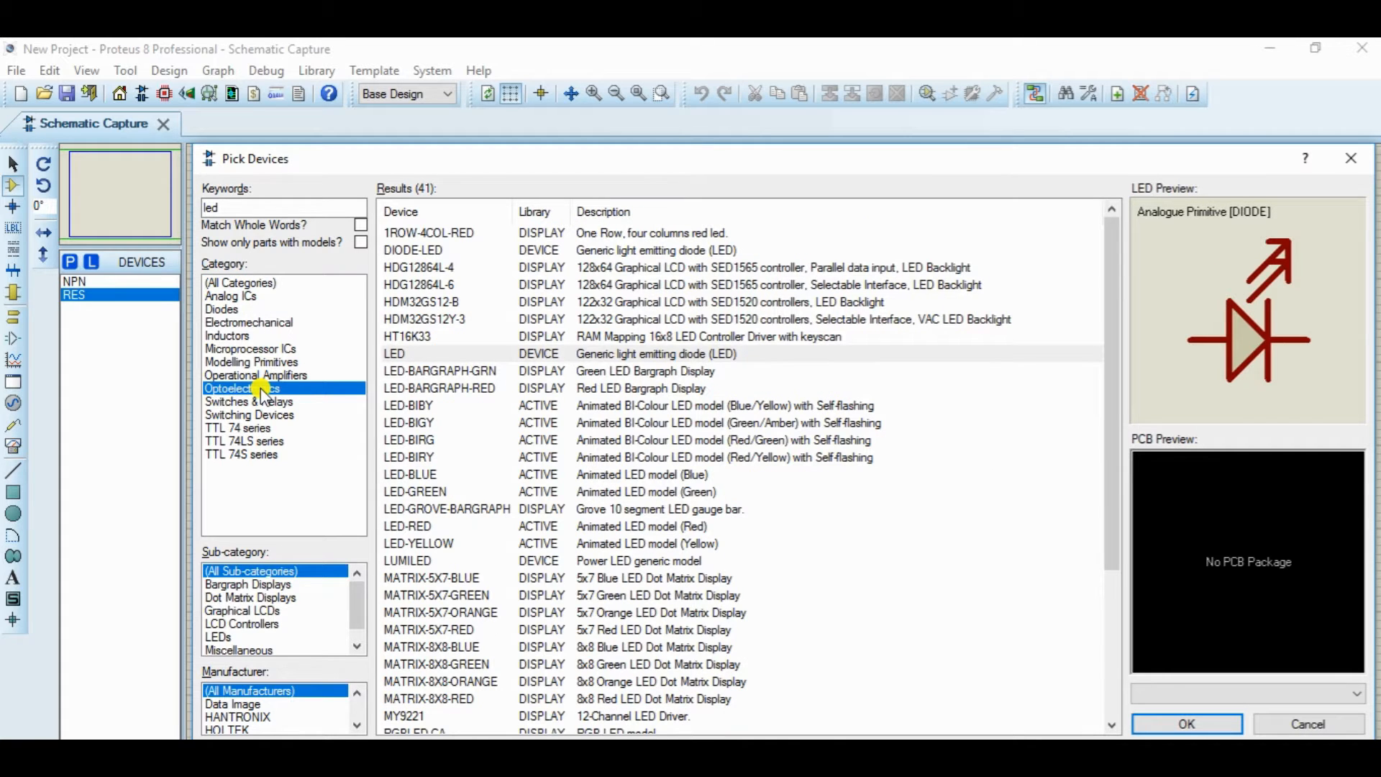
click(643, 425)
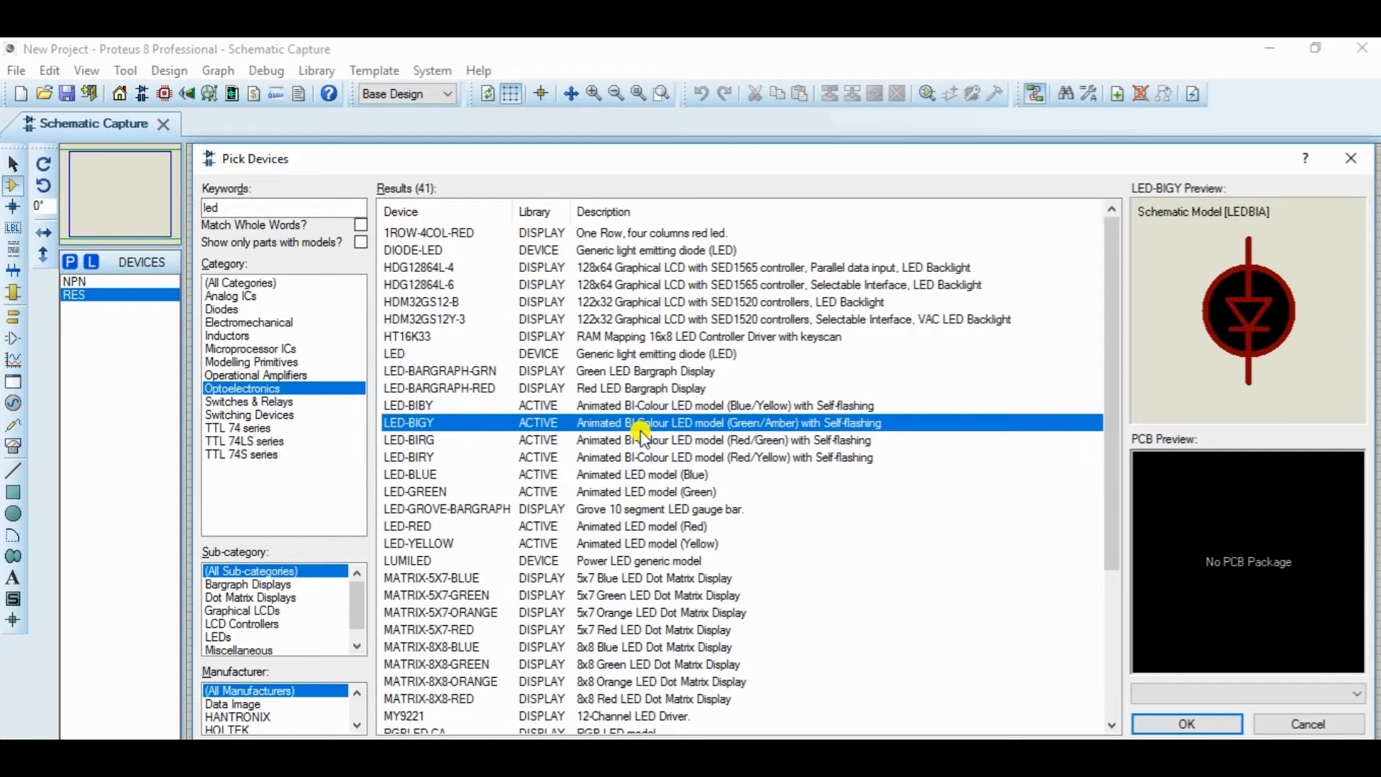
key(Down)
key(Down)
key(Down)
key(Down)
key(Down)
key(Down)
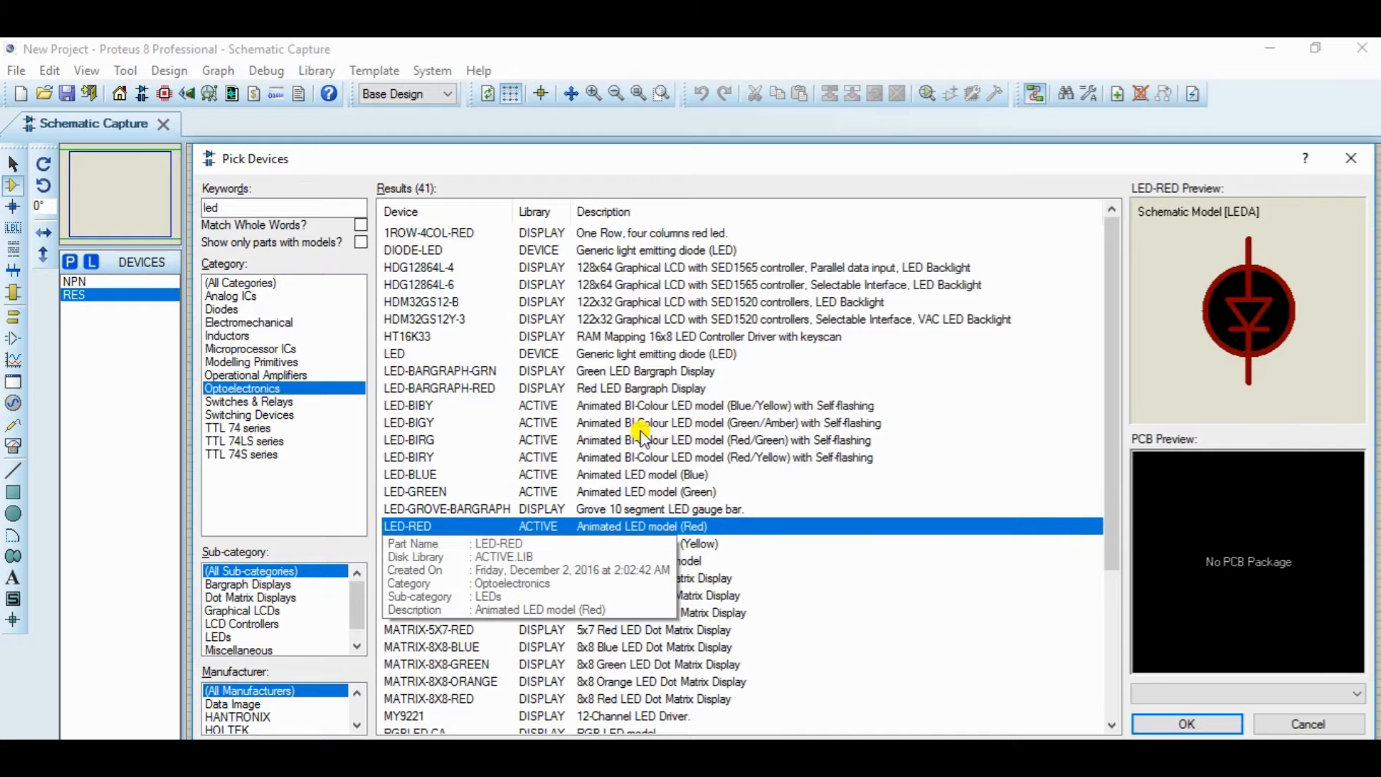
key(Up)
key(Up)
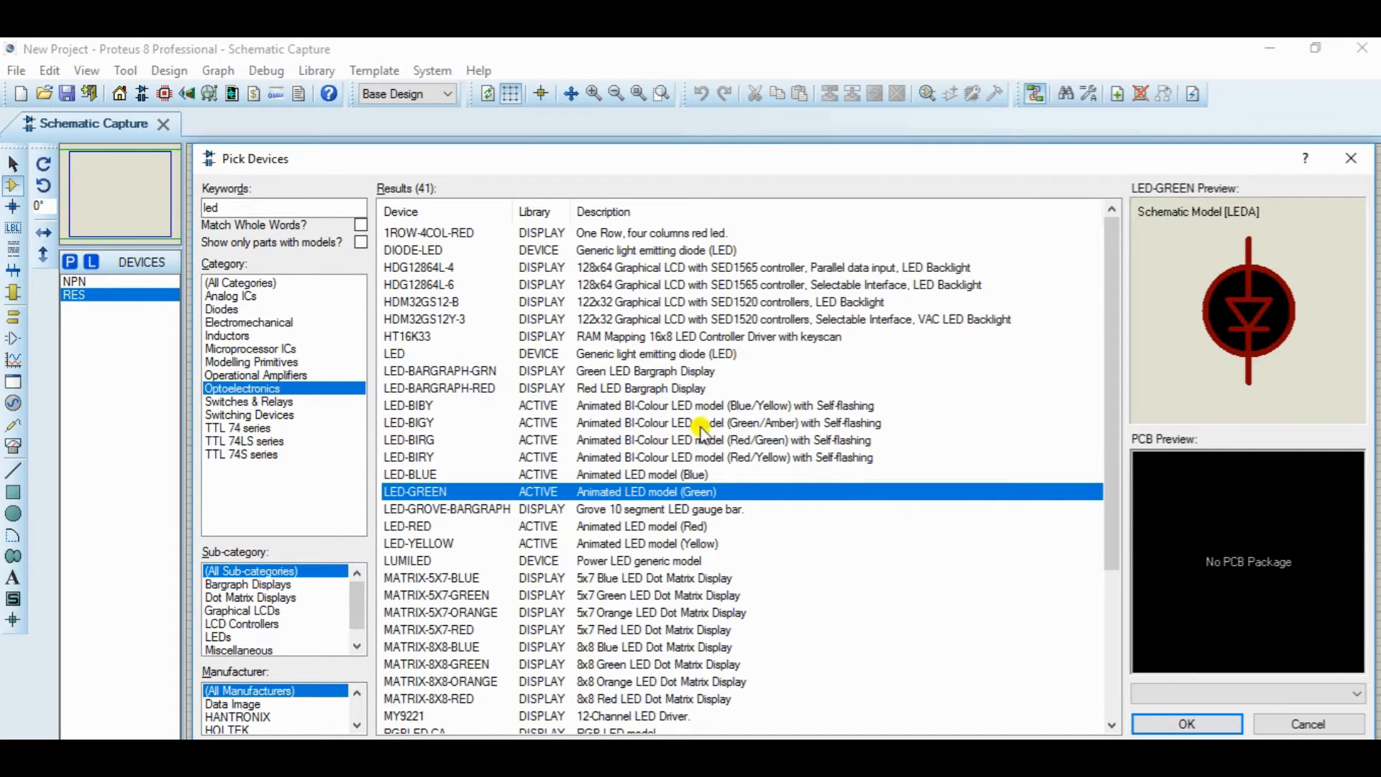
double_click(608, 491)
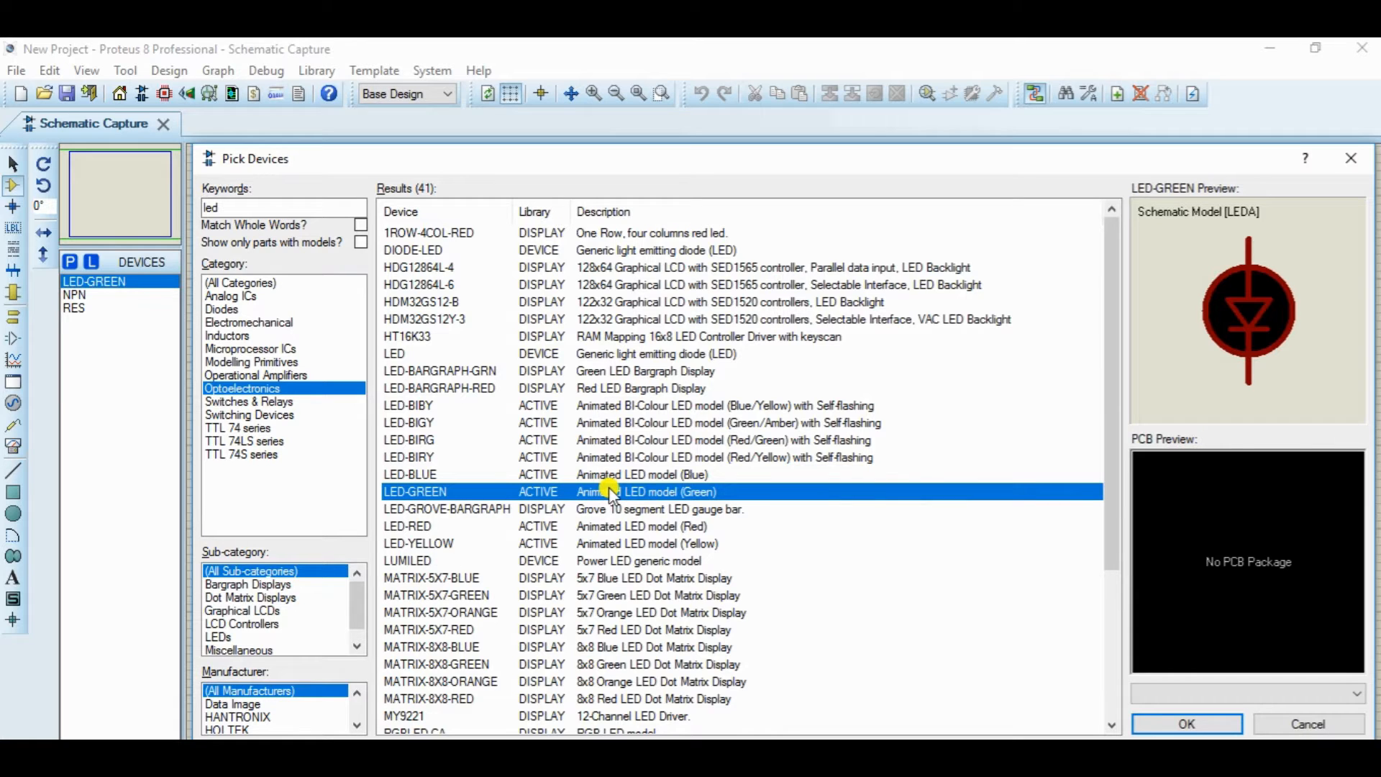
Try to find the logic toggle by searching the device library for "loggic togg"
click(263, 206)
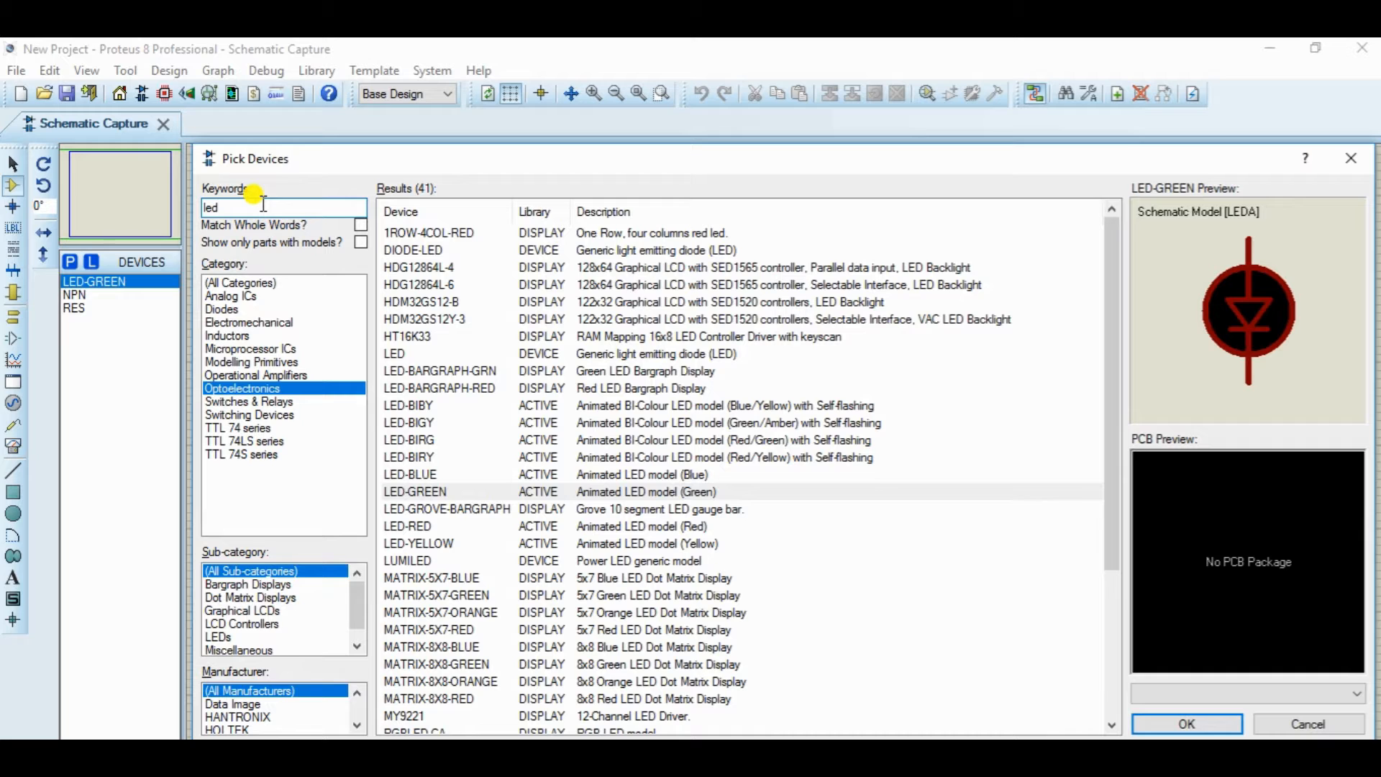
key(BackSpace)
key(BackSpace)
key(BackSpace)
text(loggi)
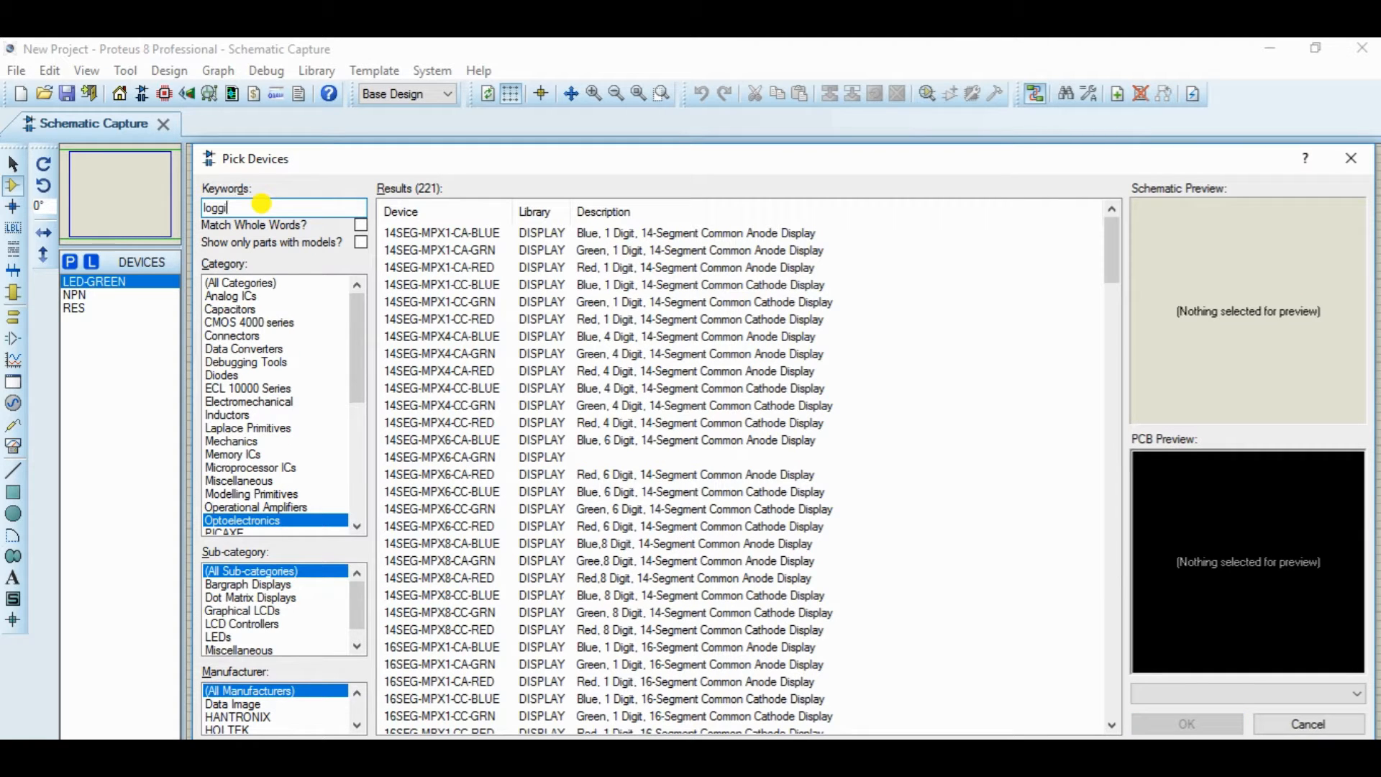
text(c togg)
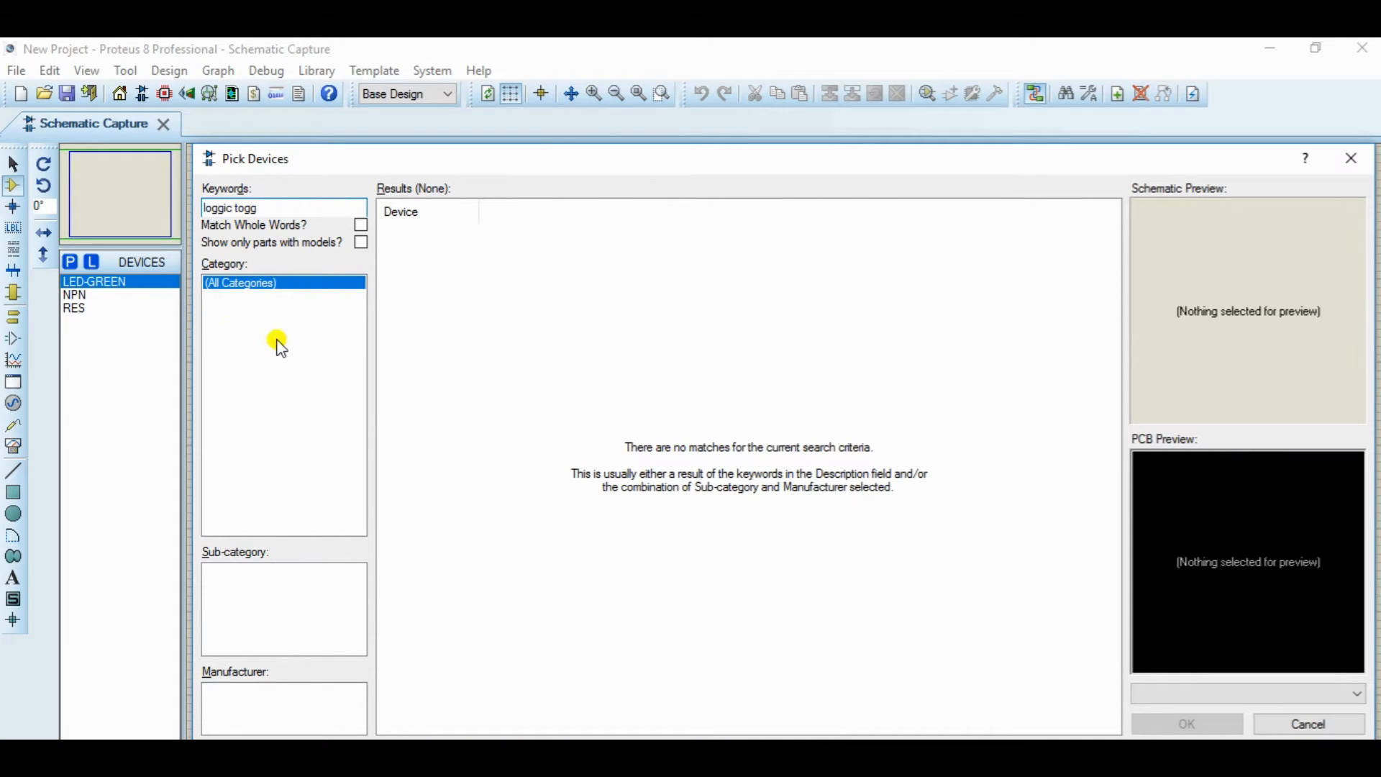
Replace the search keywords with "logic source" and add the momentary-action LOGICTOGGLE source to the devices
key(BackSpace)
key(BackSpace)
key(BackSpace)
key(BackSpace)
key(BackSpace)
key(BackSpace)
key(BackSpace)
key(BackSpace)
key(BackSpace)
key(BackSpace)
key(BackSpace)
text(lo)
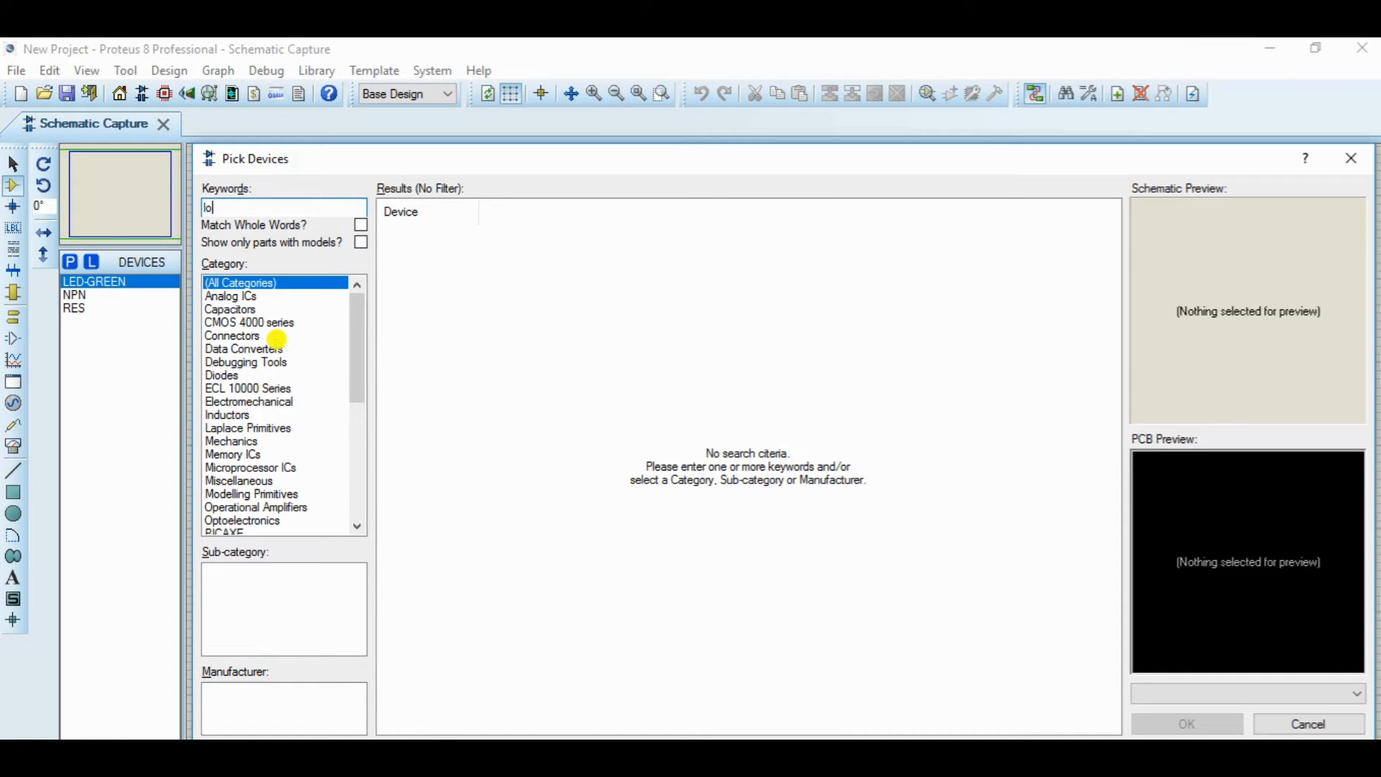
text(gic )
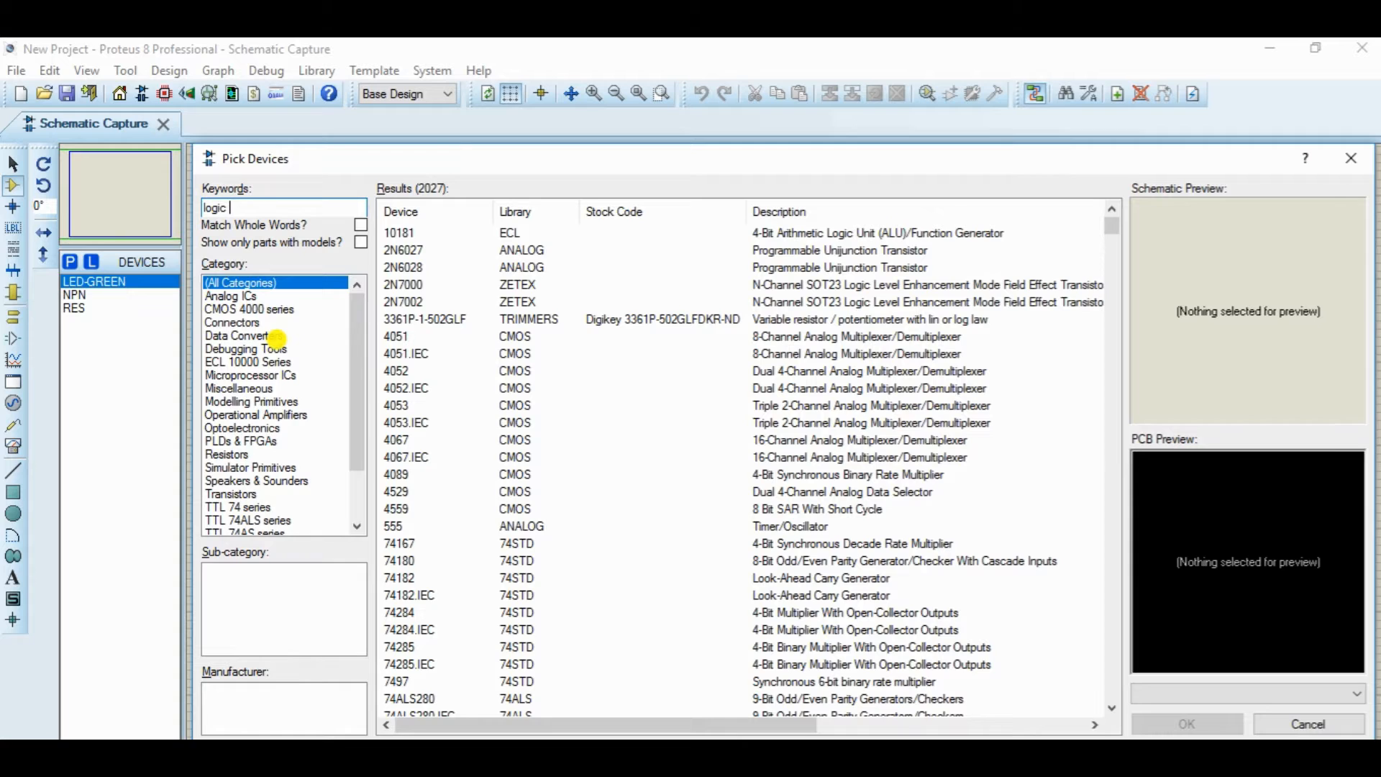
text(source)
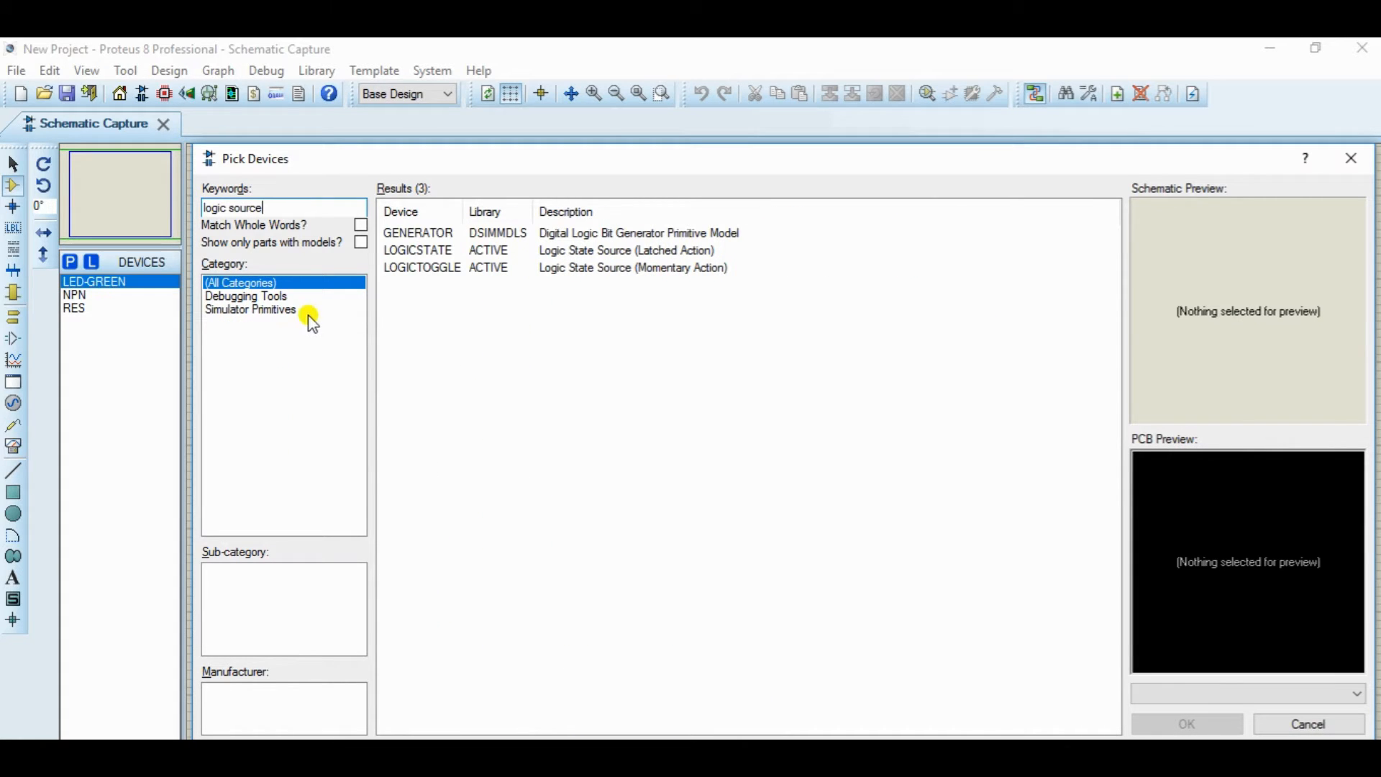
click(589, 269)
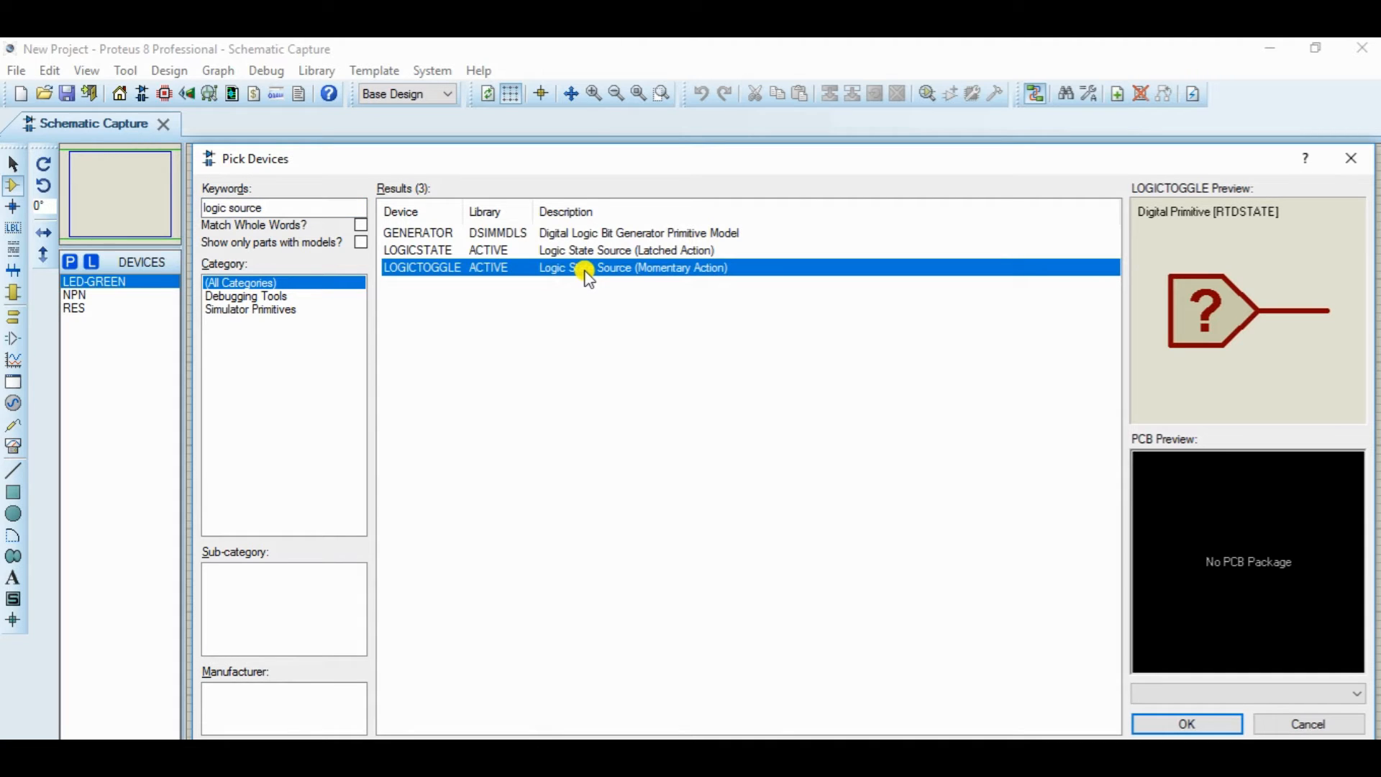
double_click(587, 269)
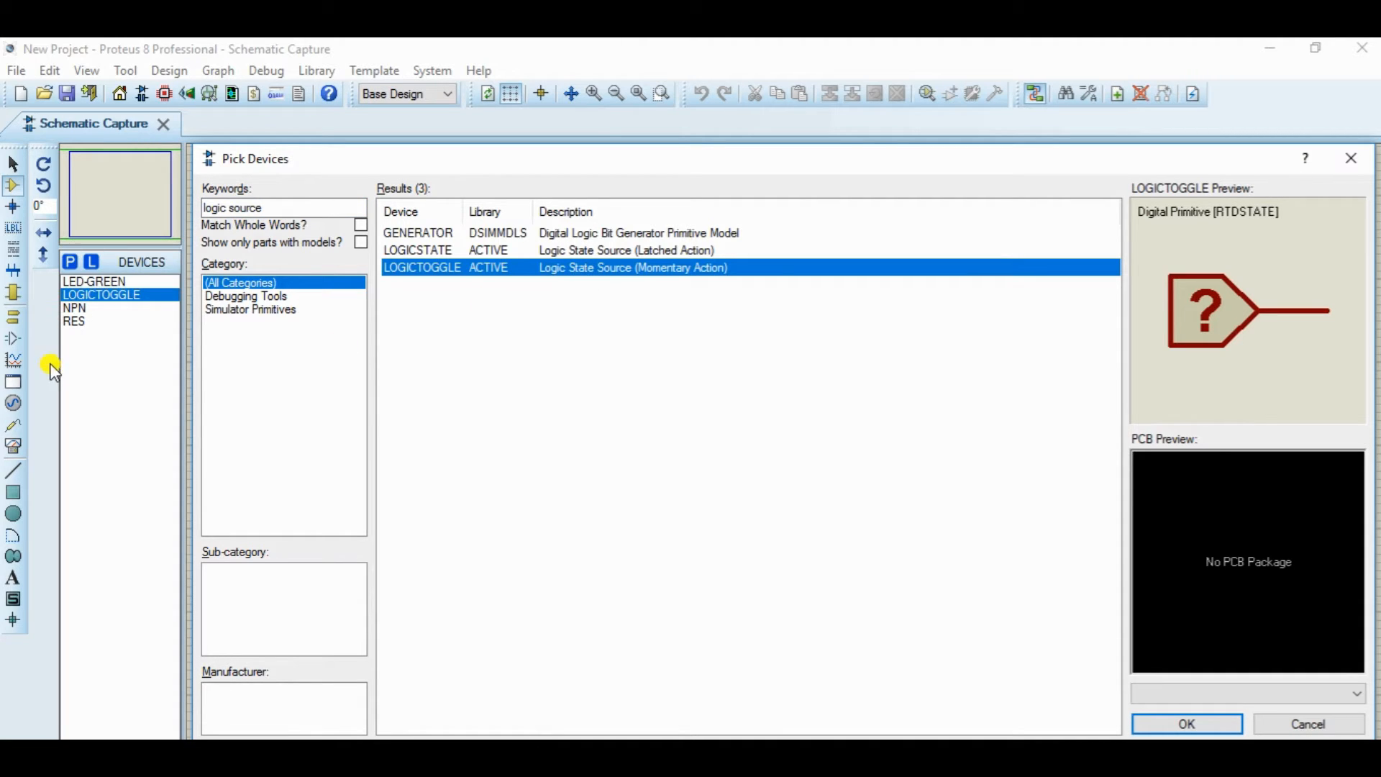
Finish picking devices and place the NPN transistor near the centre of the sheet
click(1189, 725)
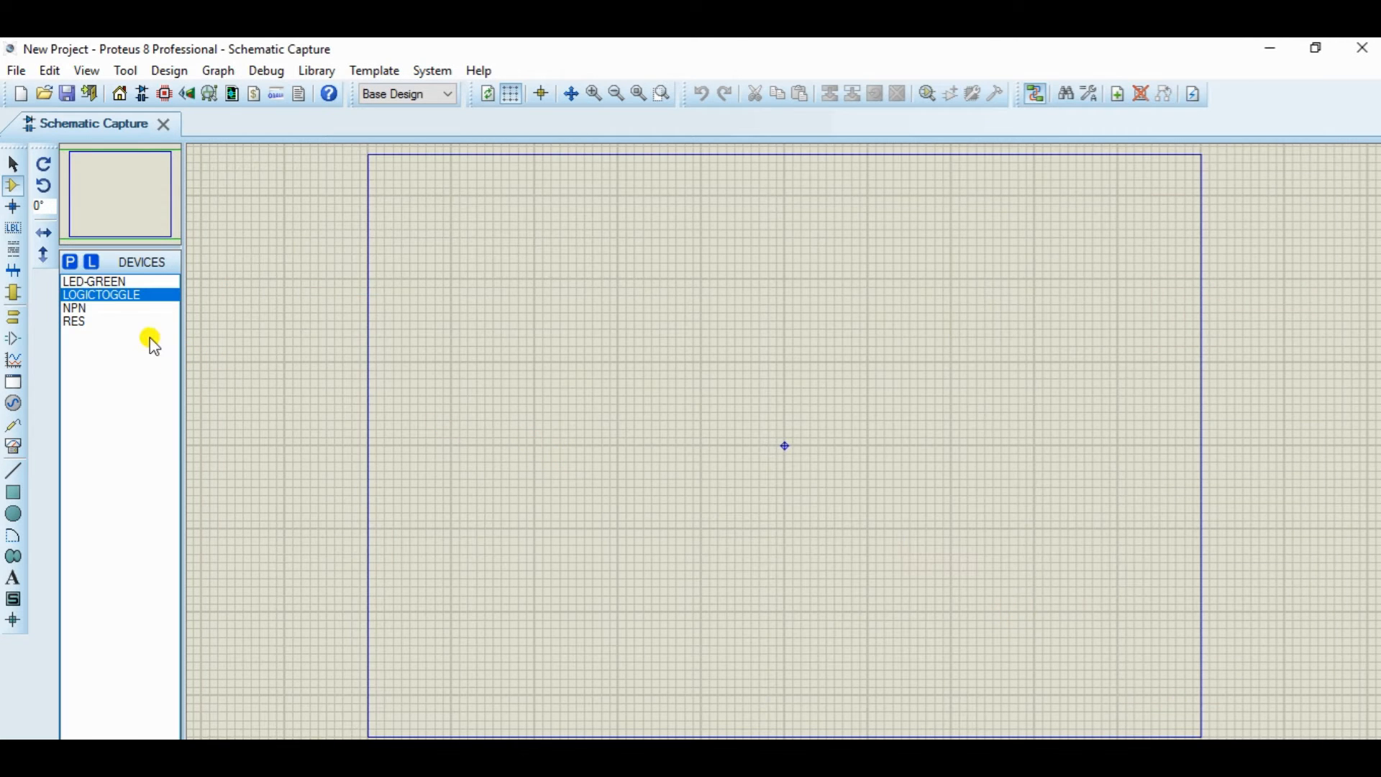
click(76, 308)
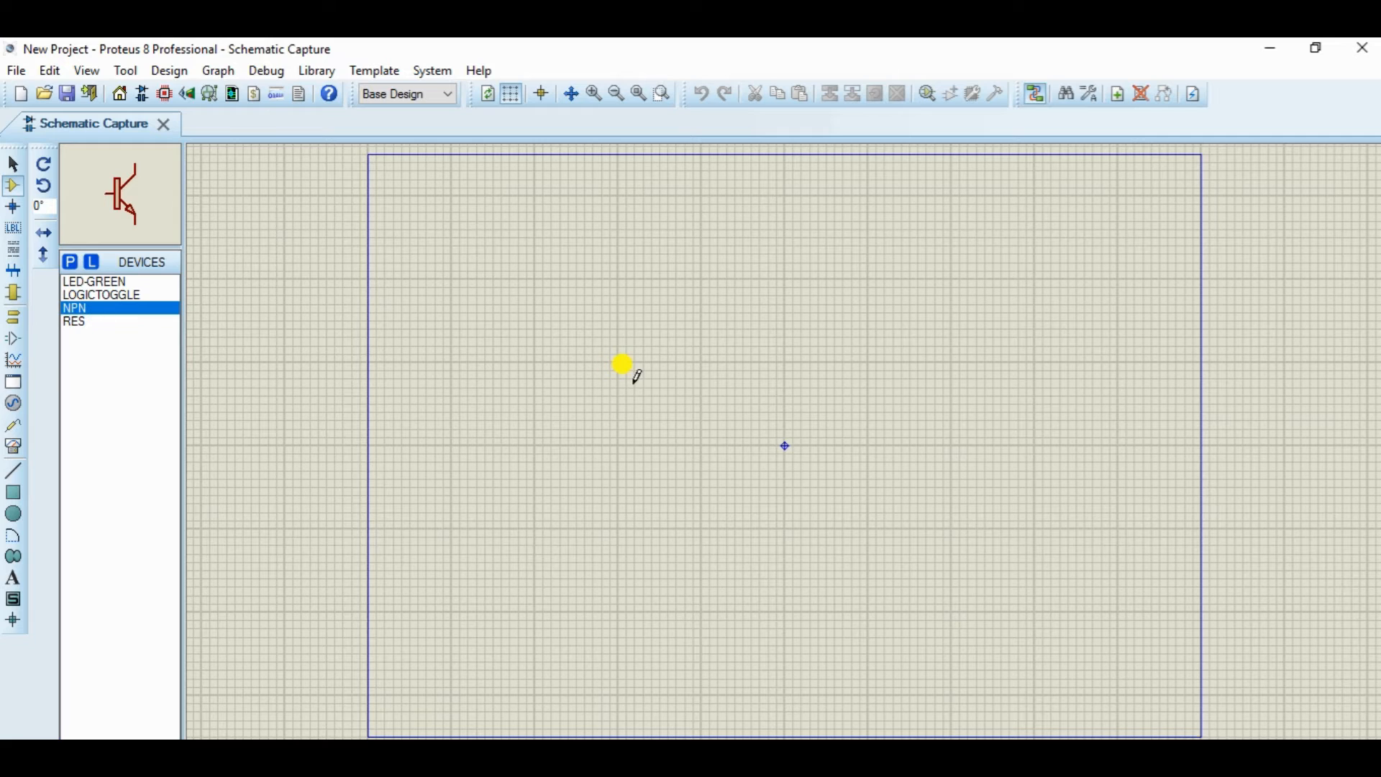
click(762, 392)
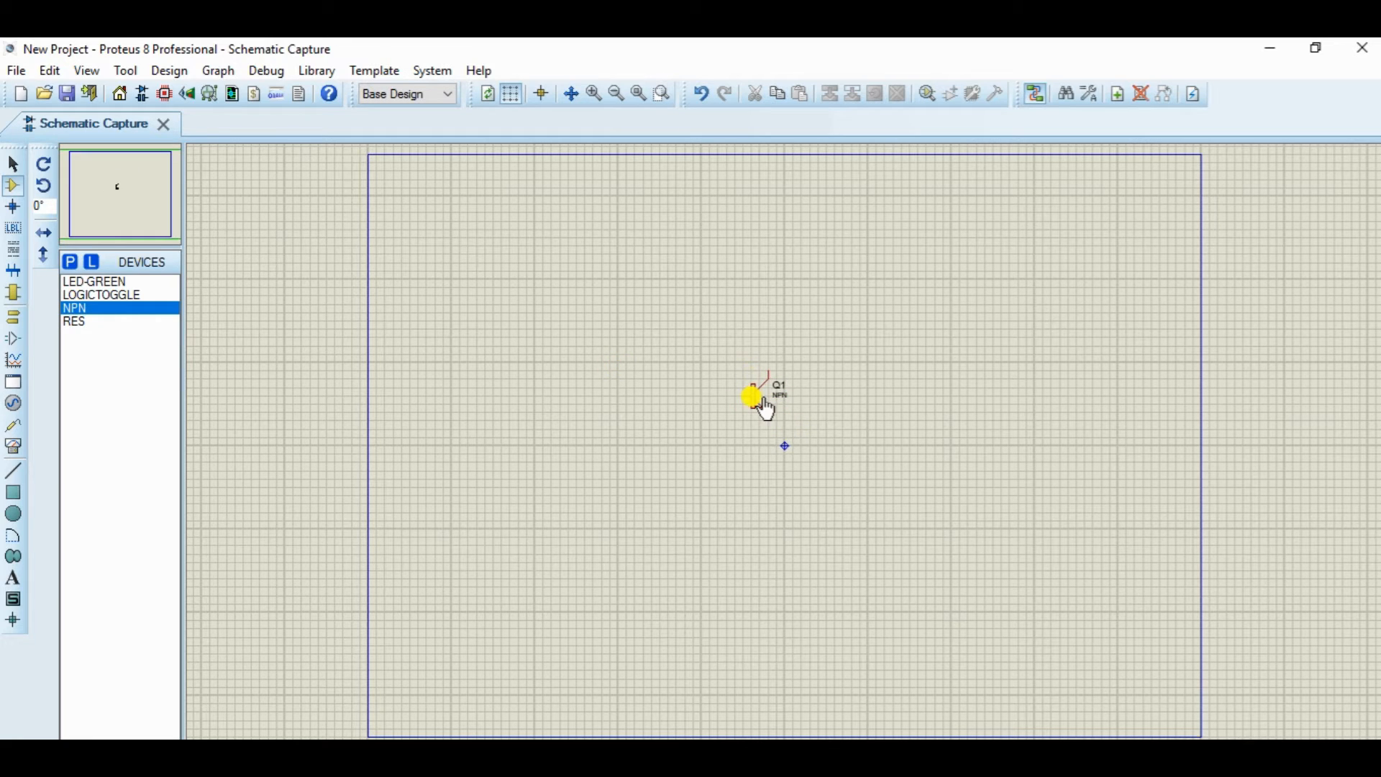
Place a horizontal RES resistor beside the transistor's base and a second one rotated 90° above its collector
click(83, 323)
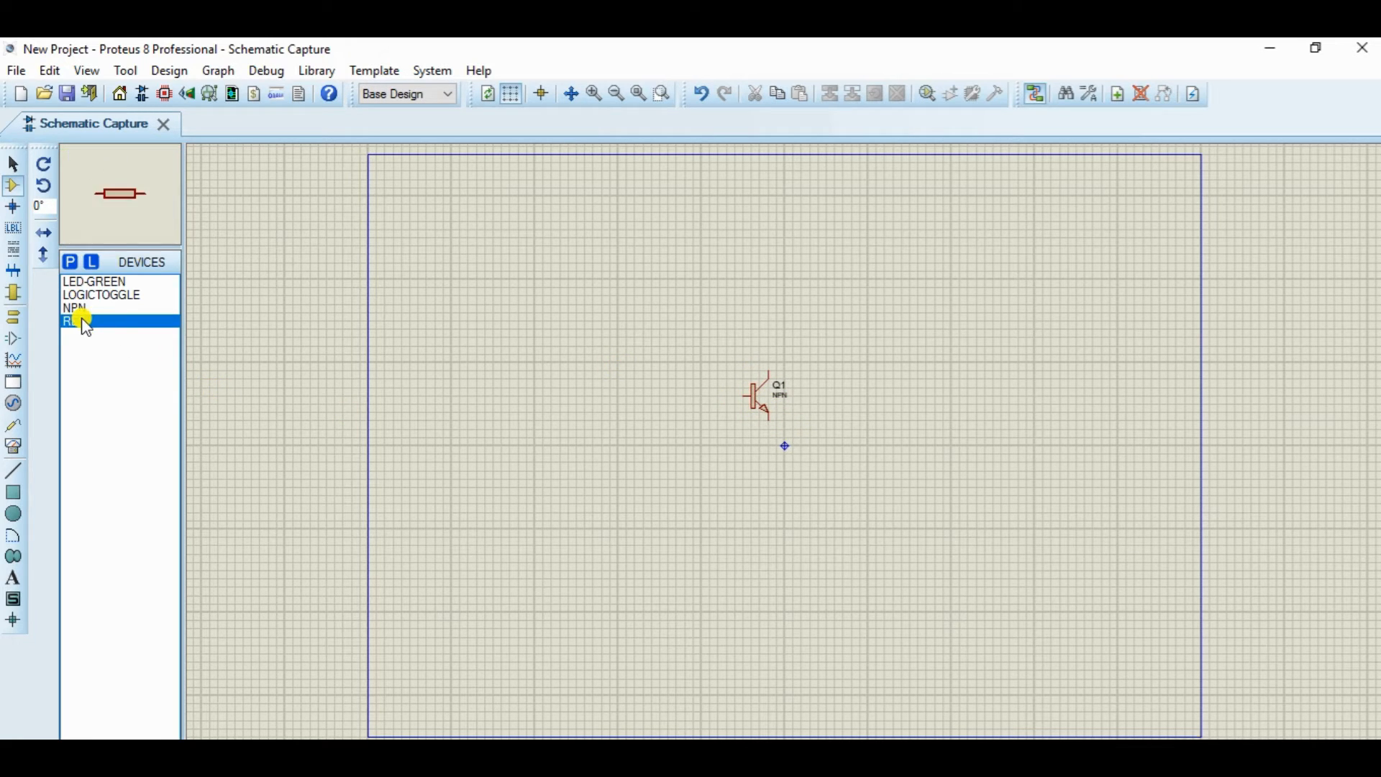
click(637, 394)
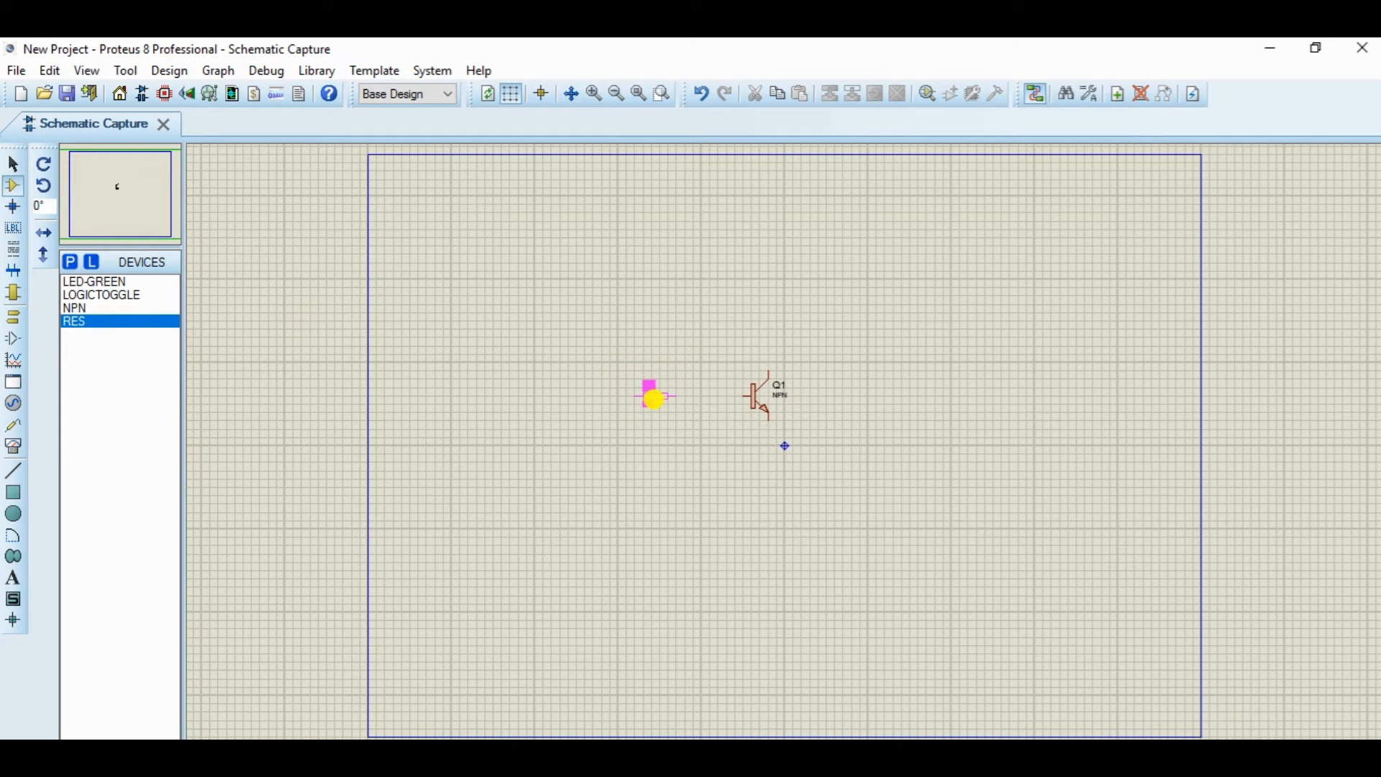
click(652, 397)
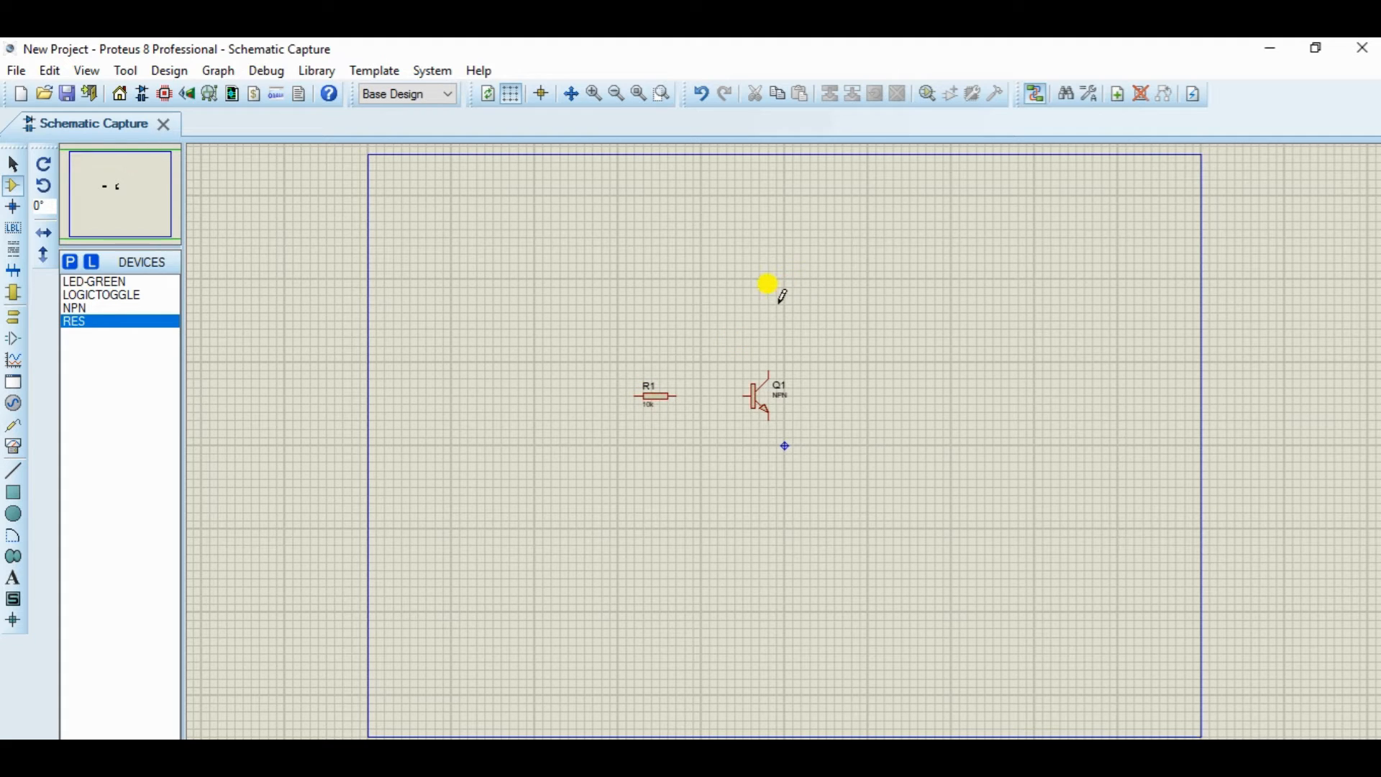
click(44, 185)
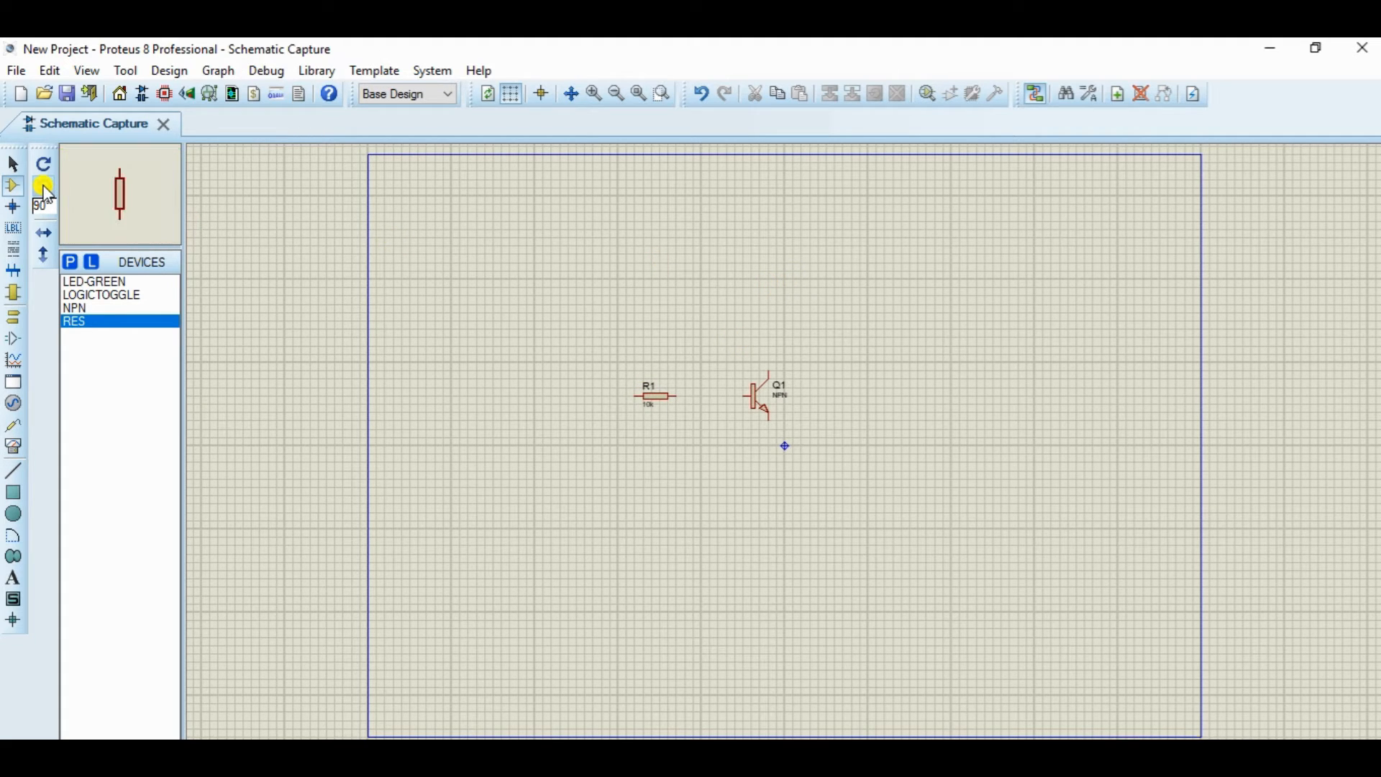
click(772, 317)
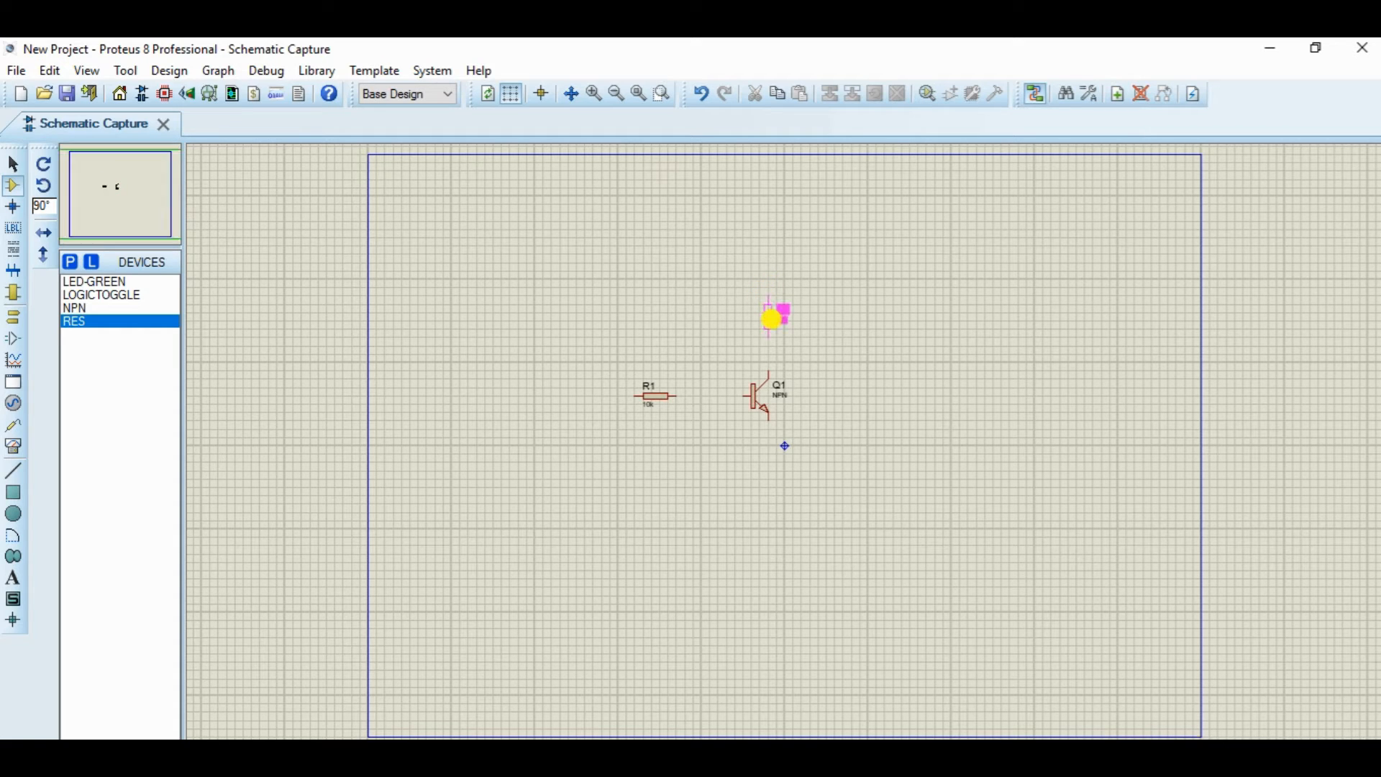
click(762, 319)
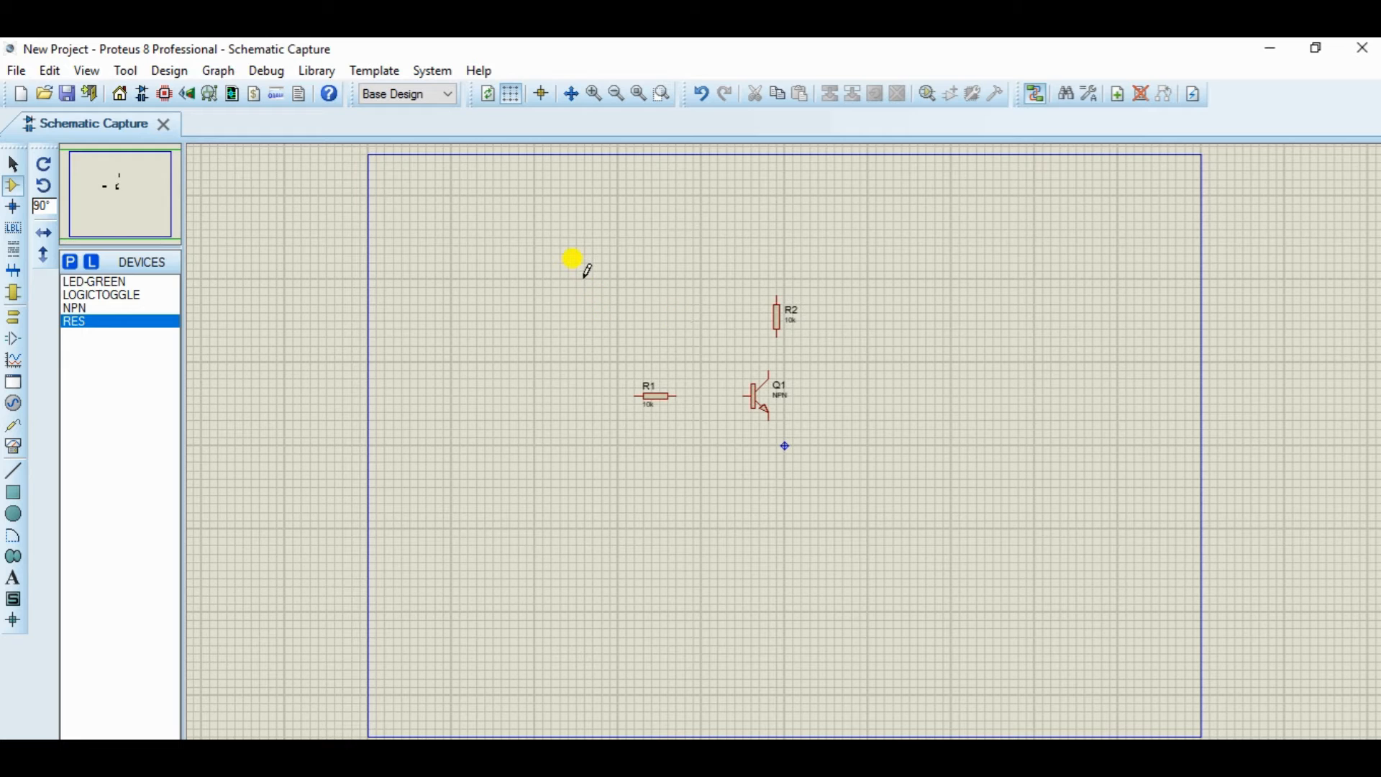
Move resistor R2 so that it lines up vertically with the collector of transistor Q1
drag(584, 279, 877, 488)
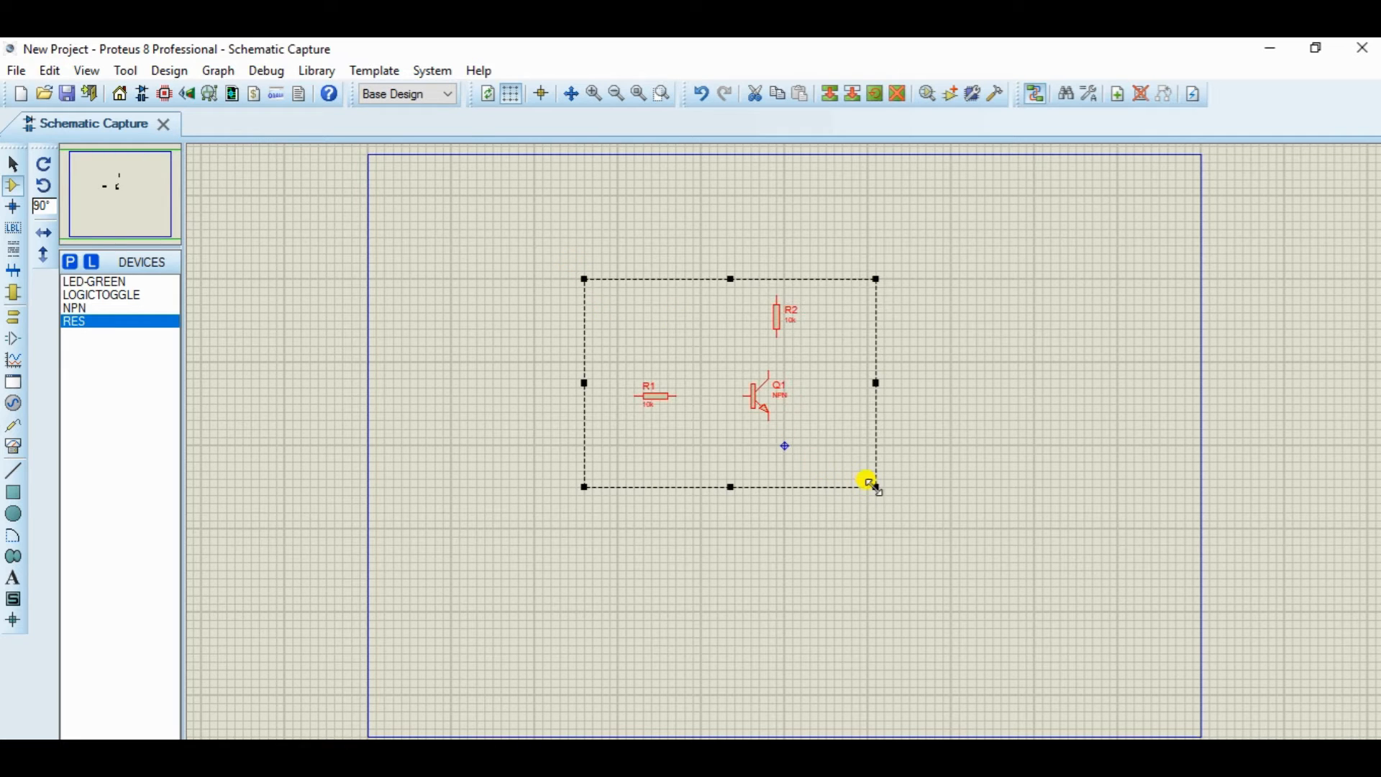
click(593, 94)
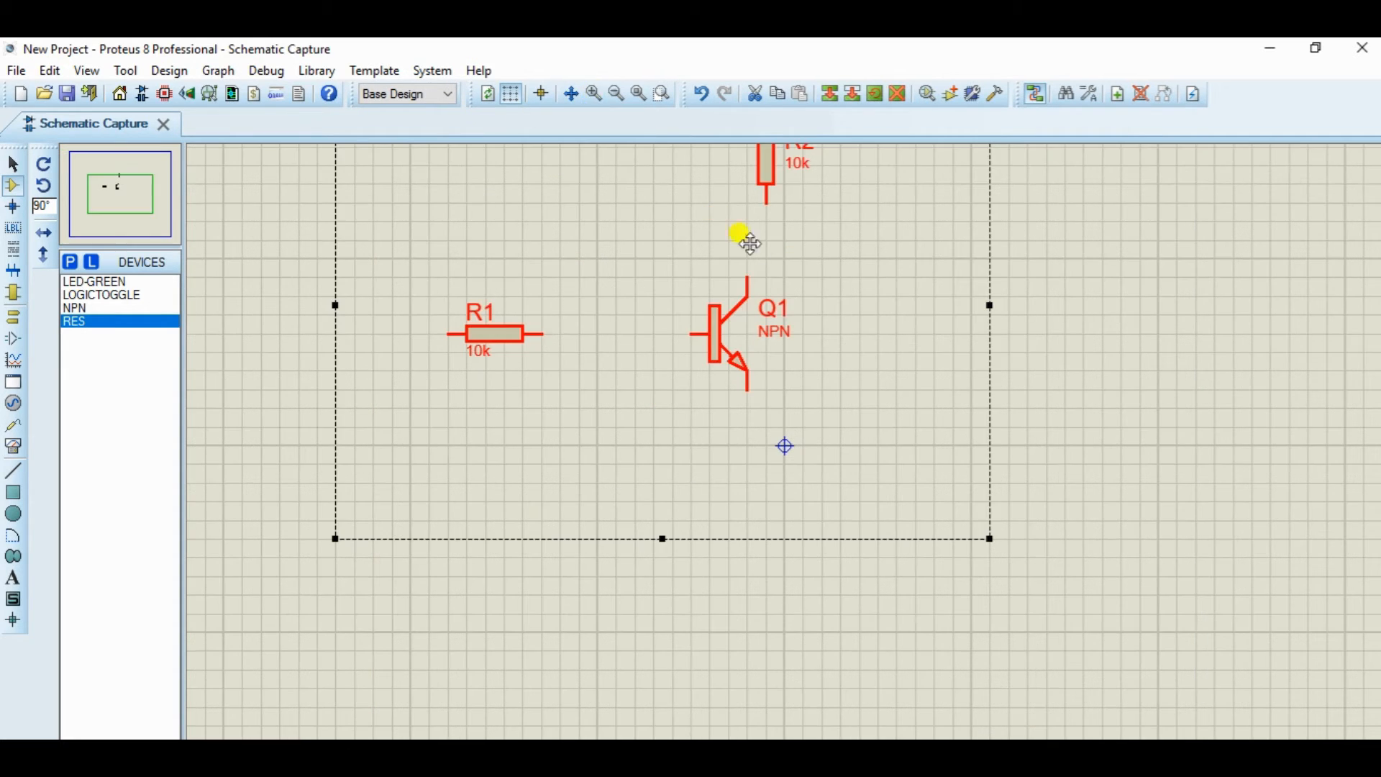
drag(89, 195, 115, 182)
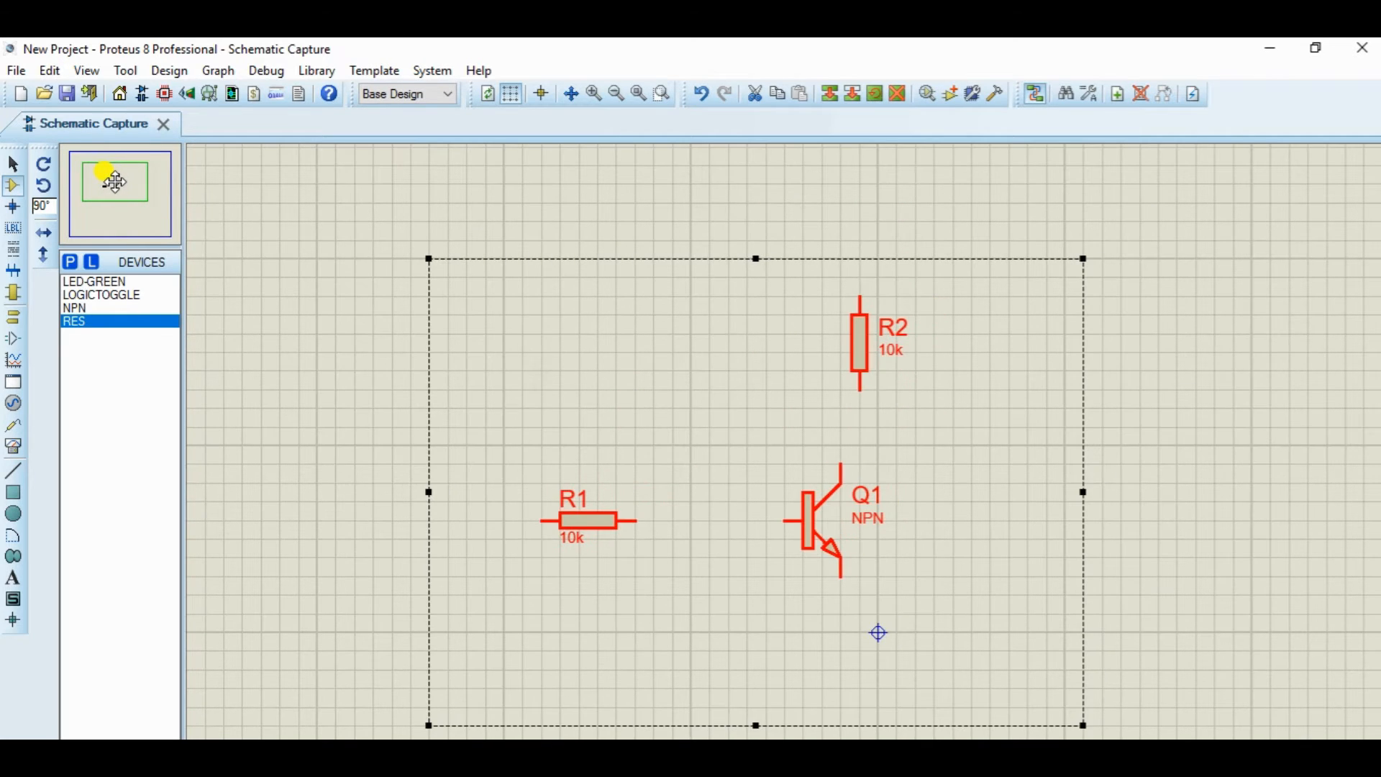
click(636, 194)
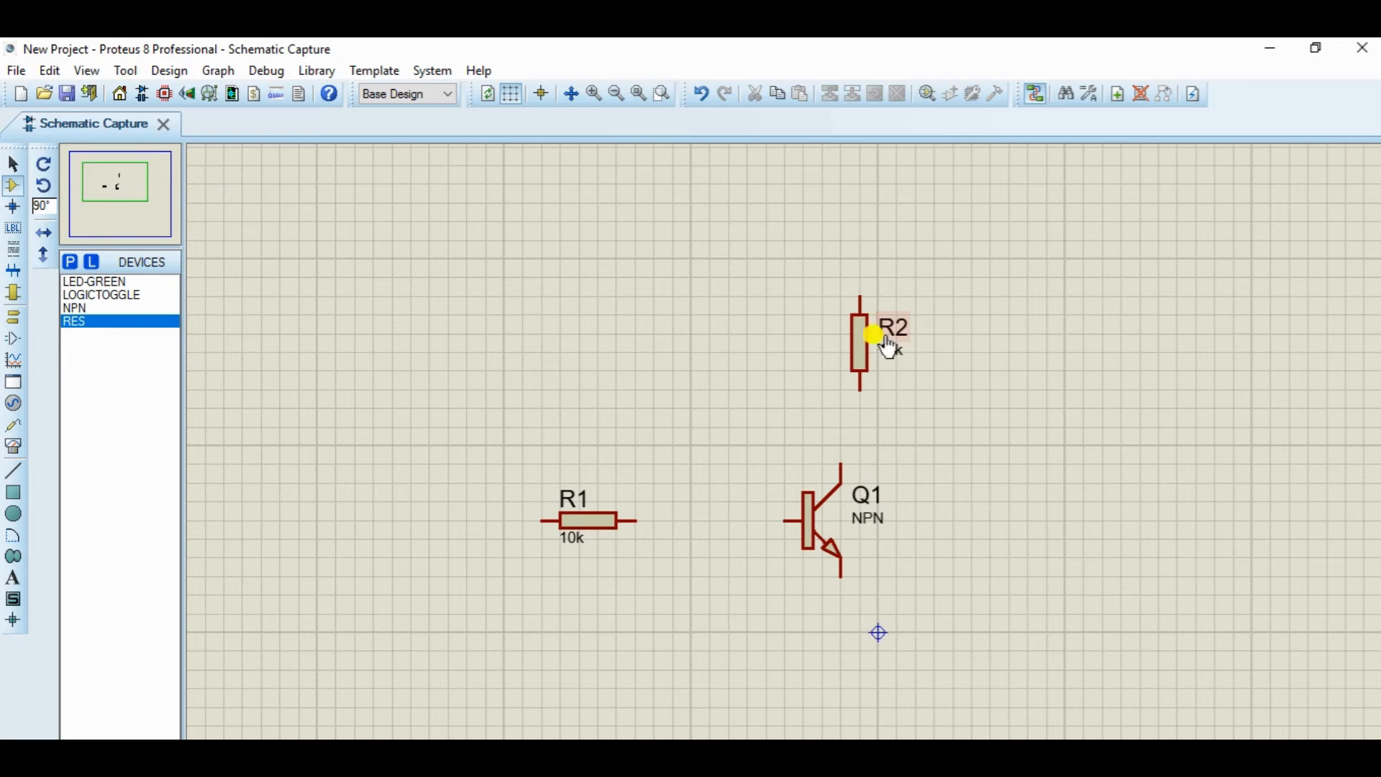
click(853, 338)
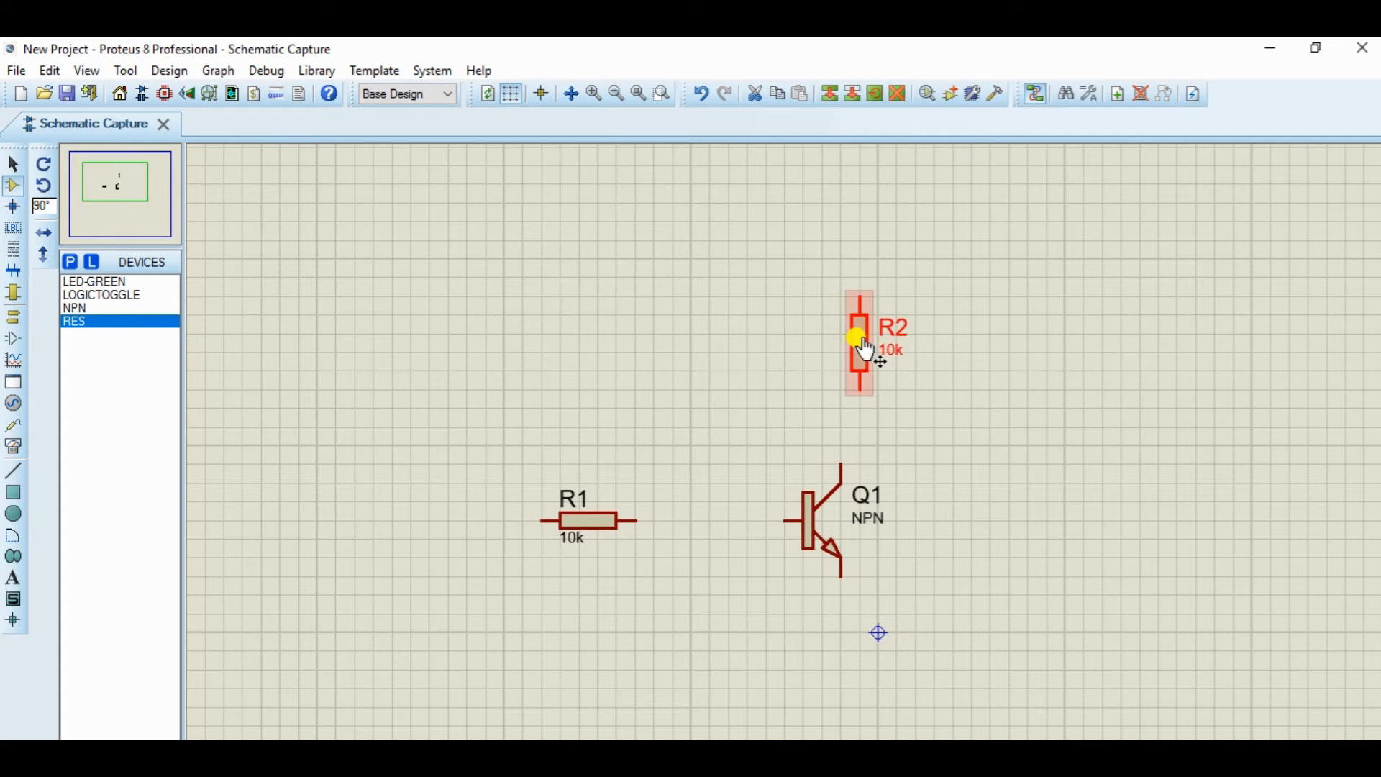
drag(854, 338, 834, 338)
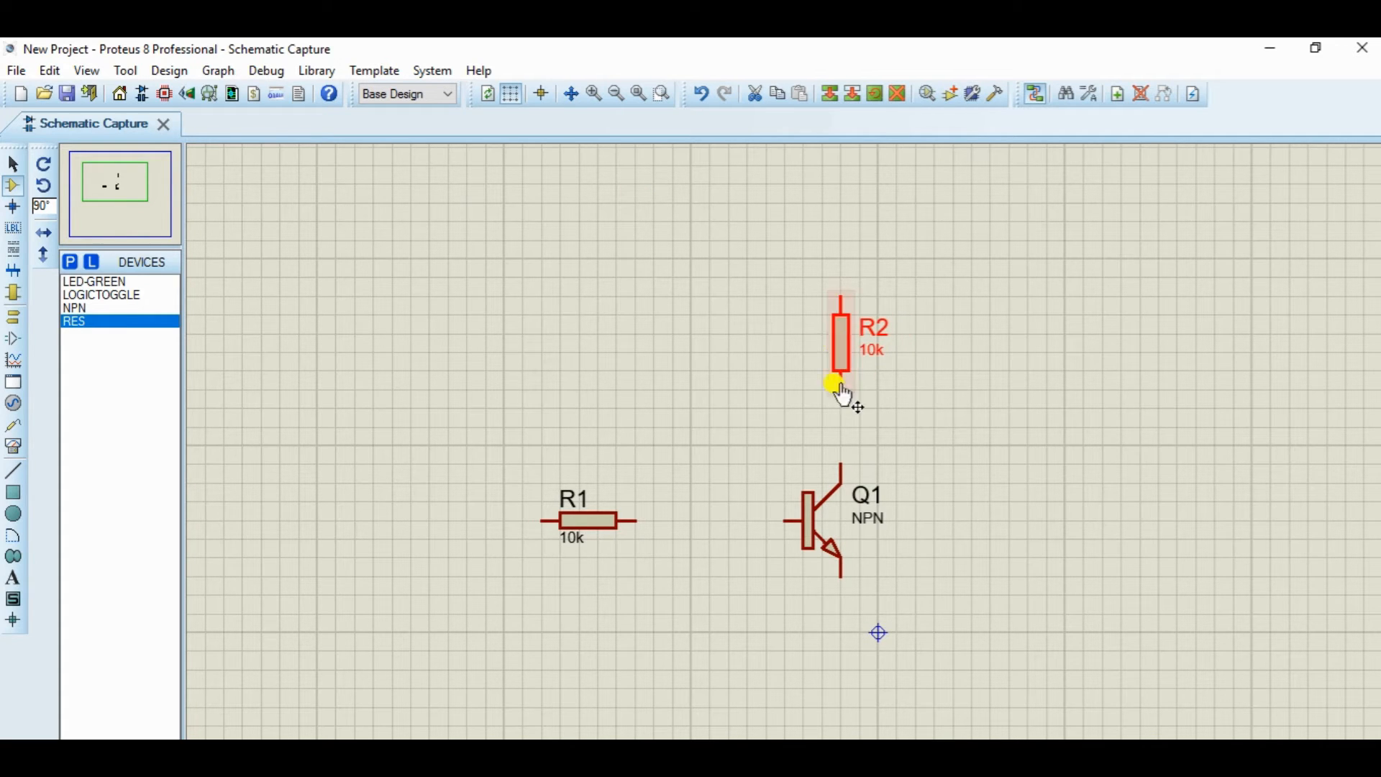
click(916, 410)
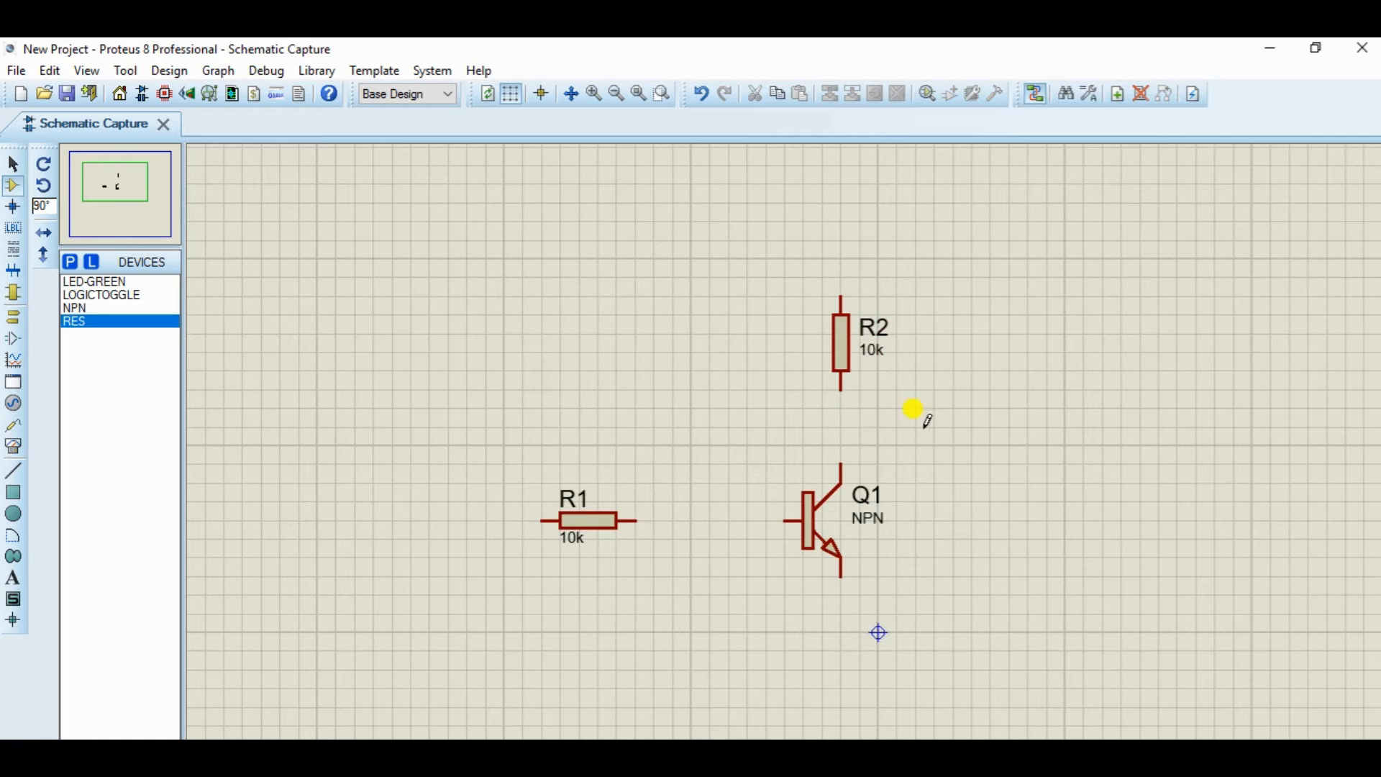
Wire the lower end of R2 to Q1's collector and Q1's base to the near end of R1
click(840, 388)
click(841, 462)
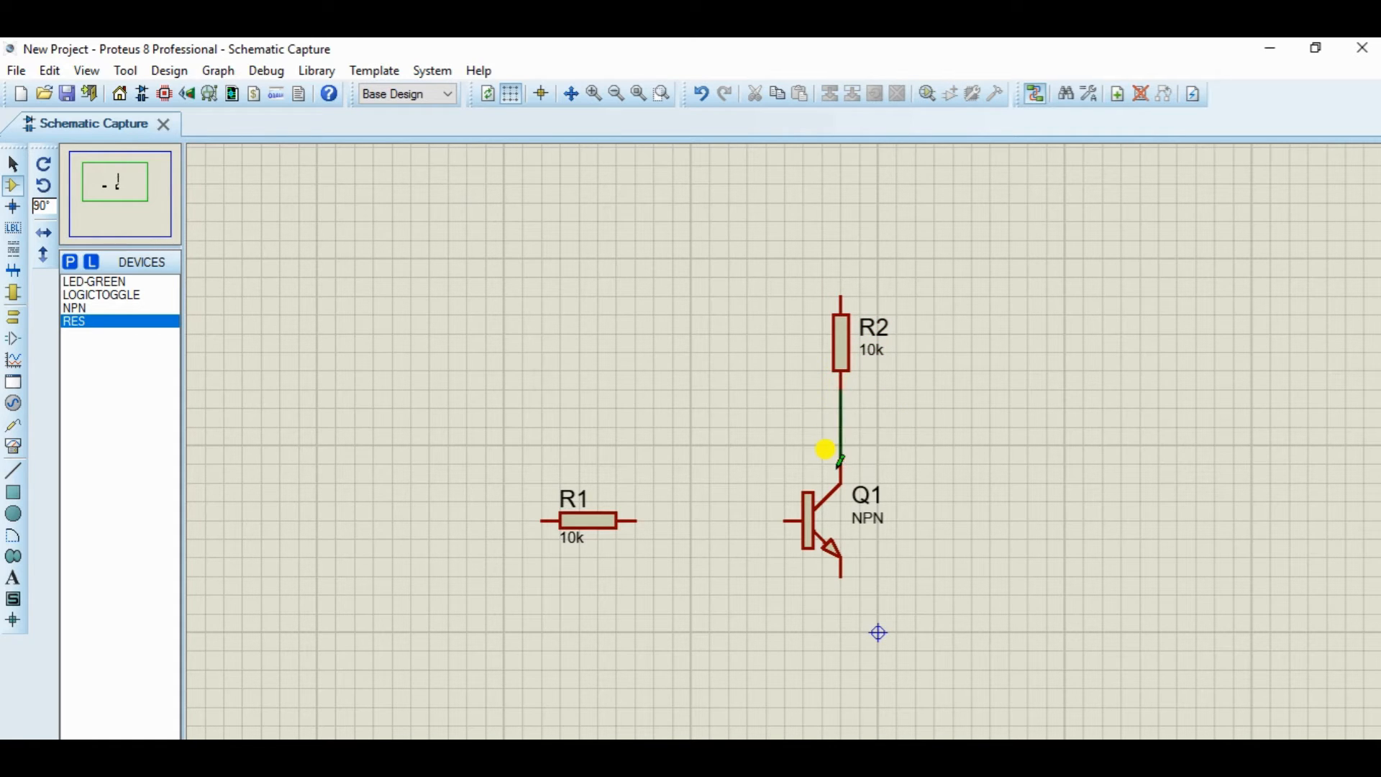
click(785, 518)
click(637, 520)
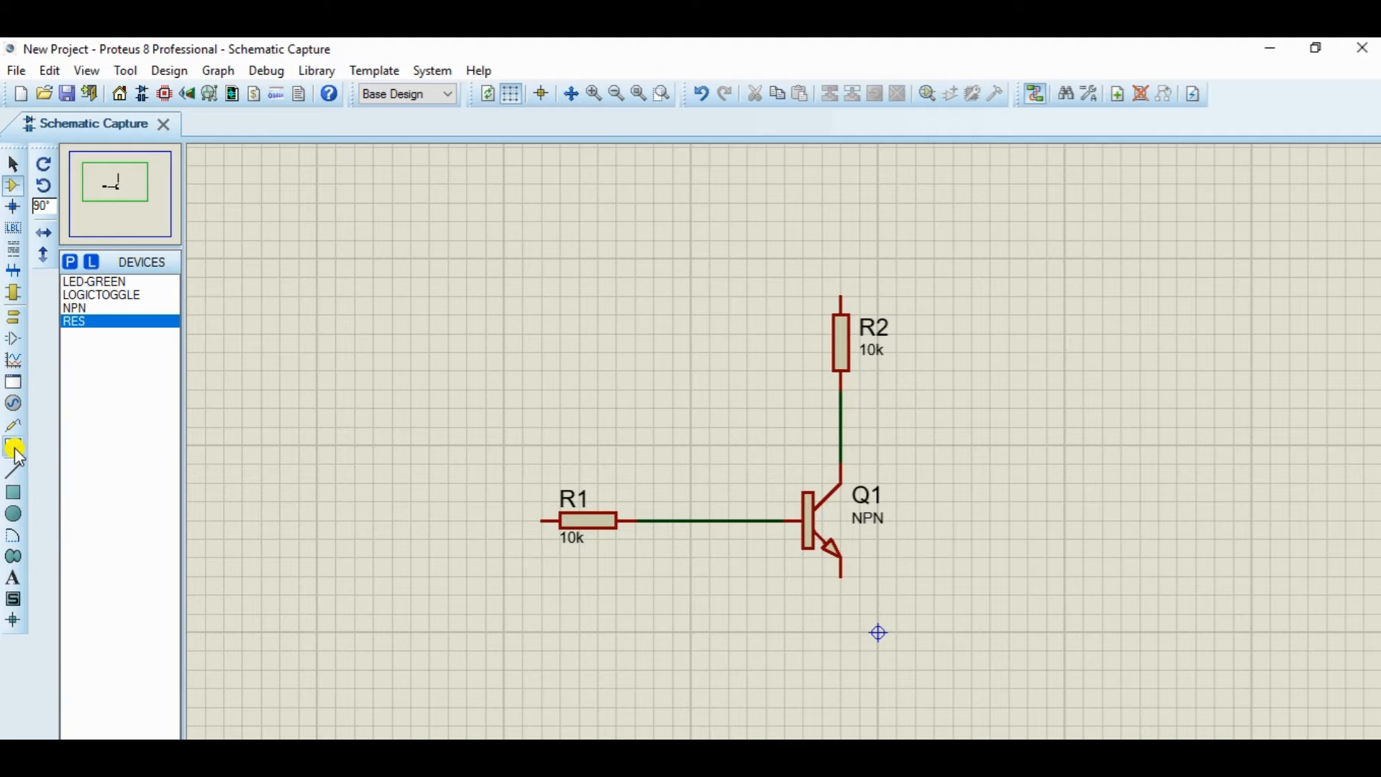
Place a GROUND terminal below the transistor and wire Q1's emitter to it
click(14, 318)
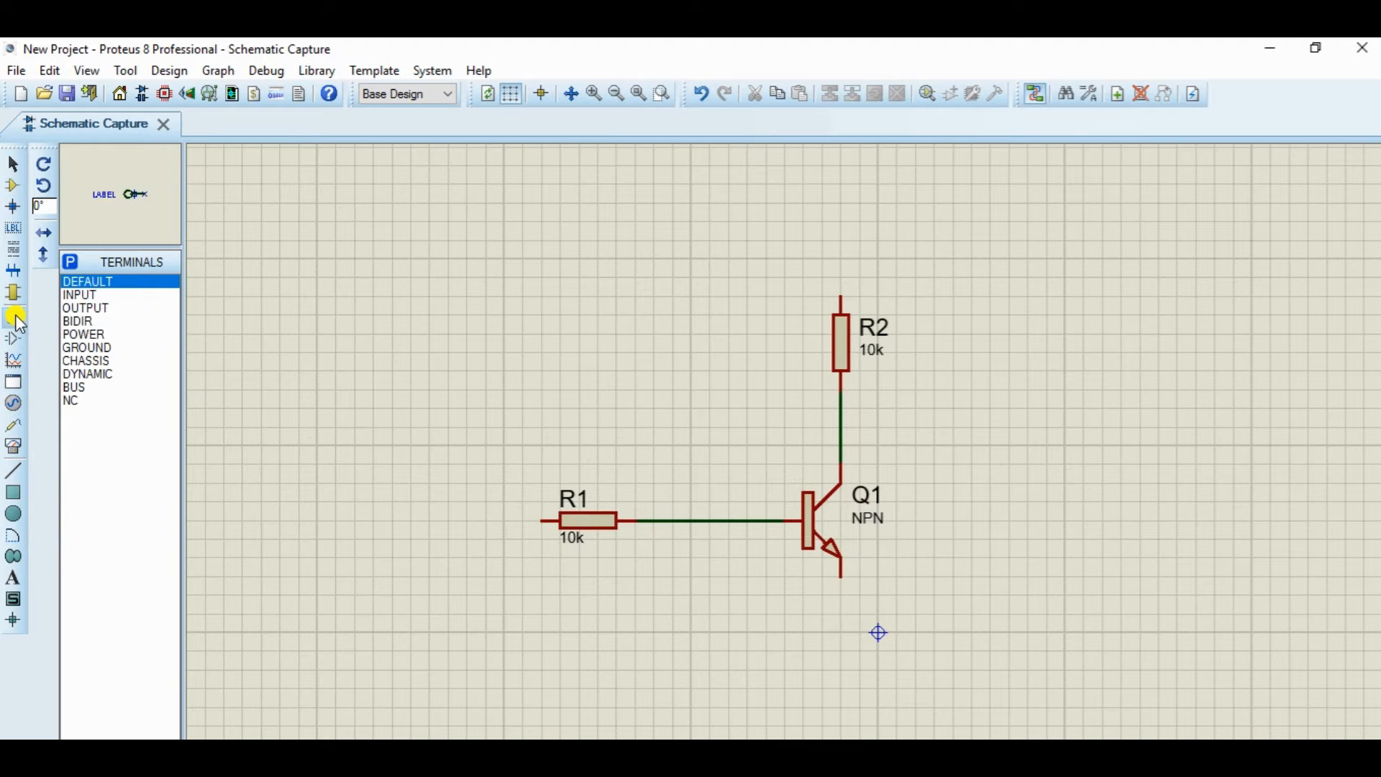
click(85, 347)
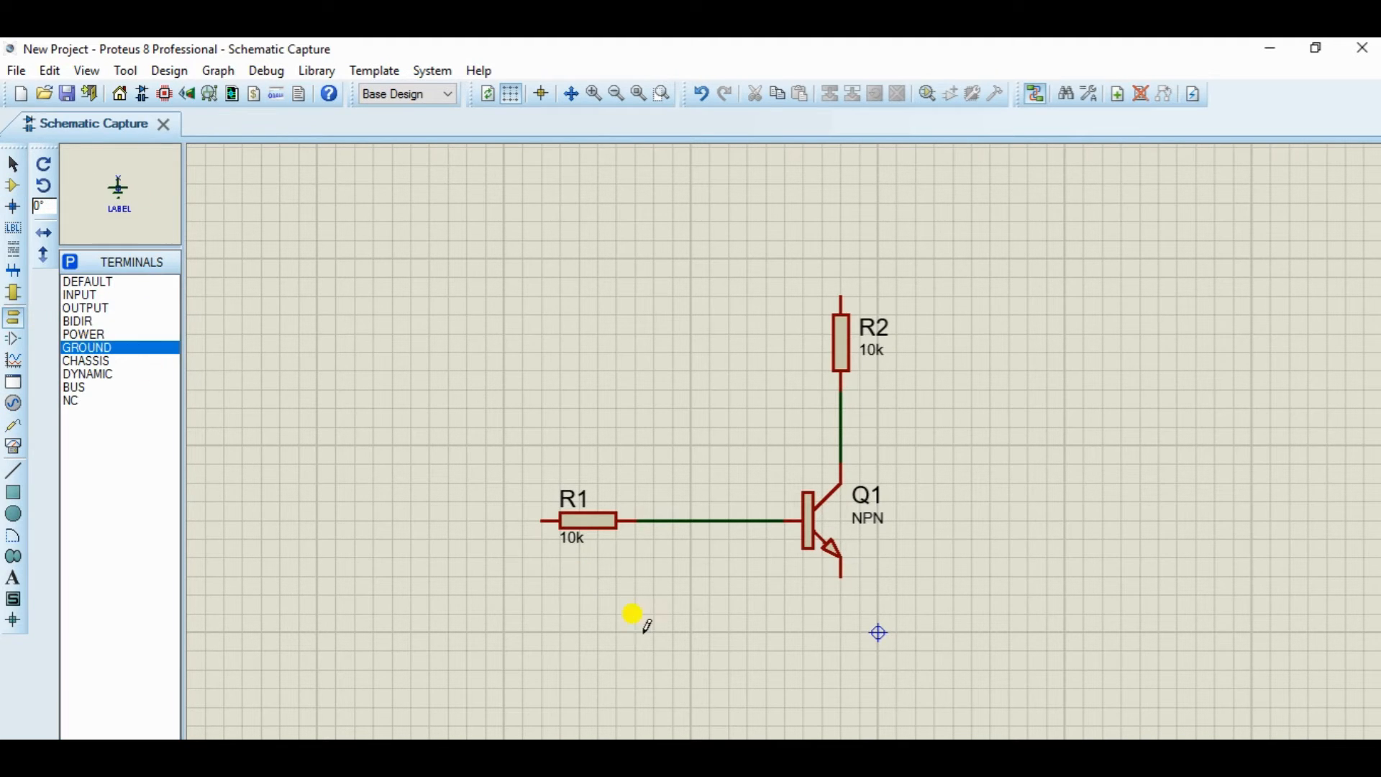
click(839, 637)
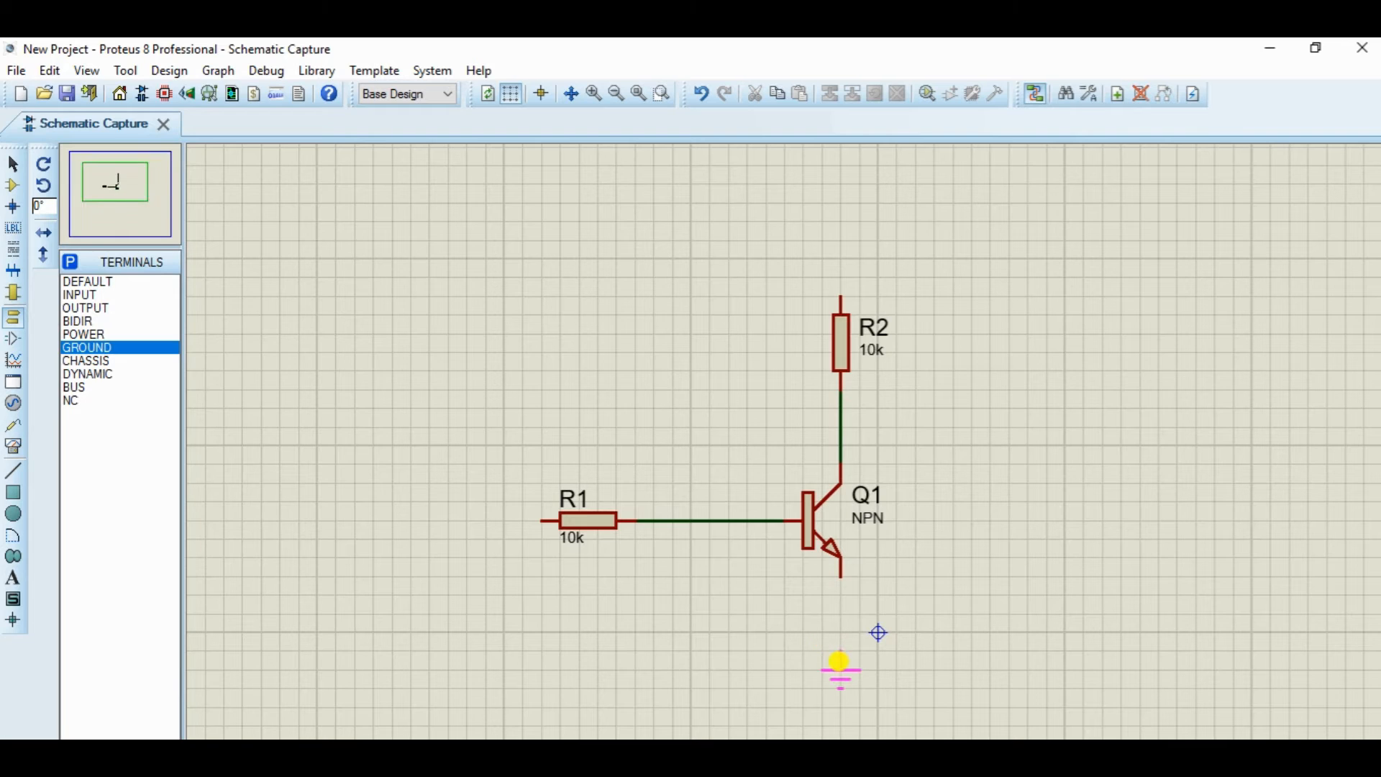
click(840, 580)
click(840, 650)
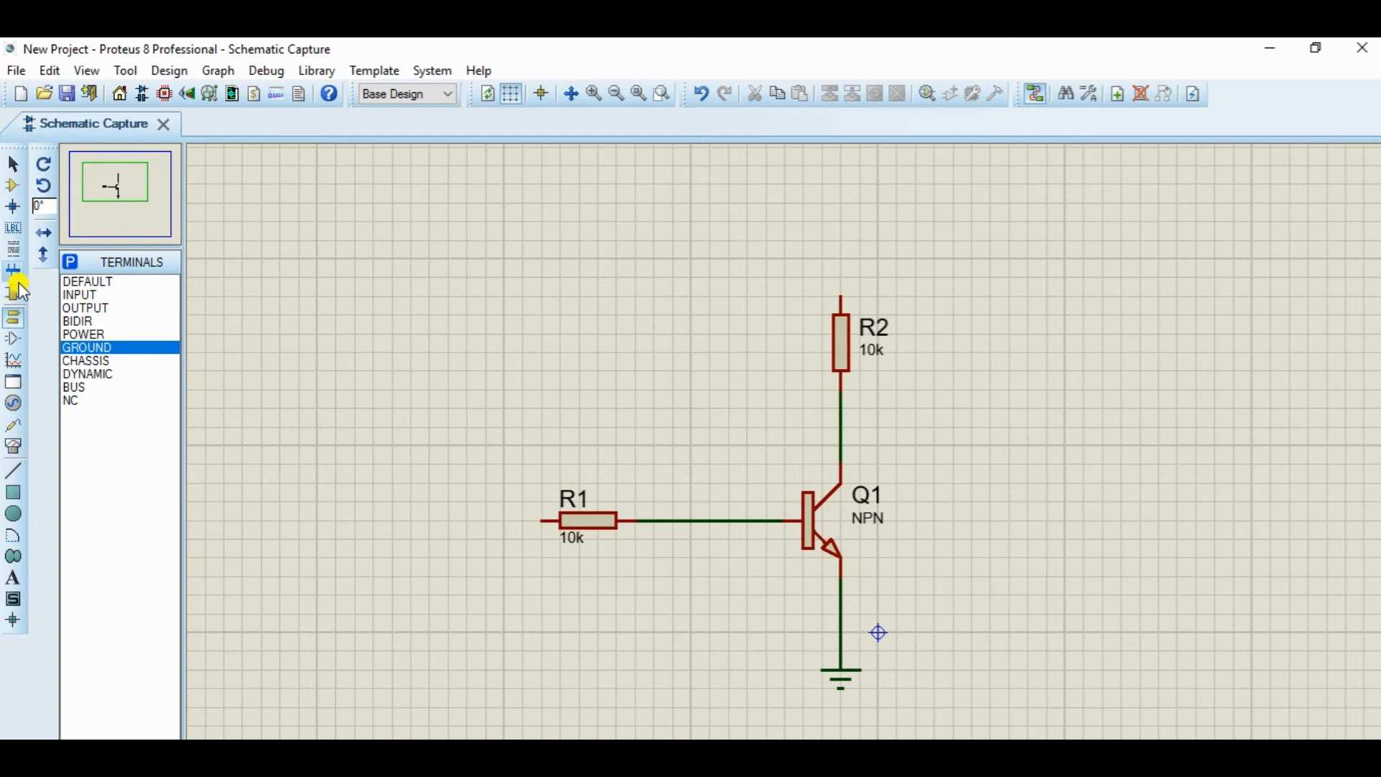
Place the LOGICTOGGLE source beside R1's free end and wire its output to R1
click(14, 189)
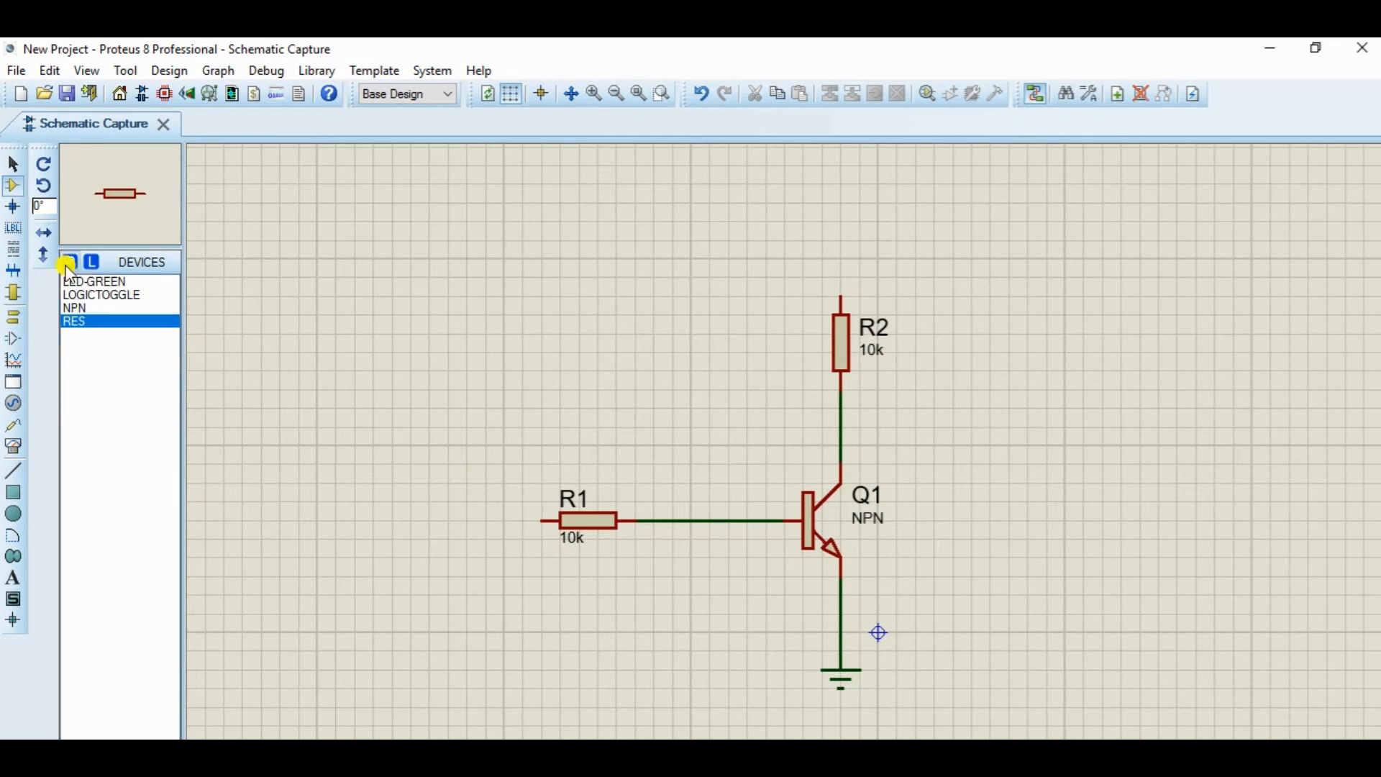
click(94, 295)
click(428, 497)
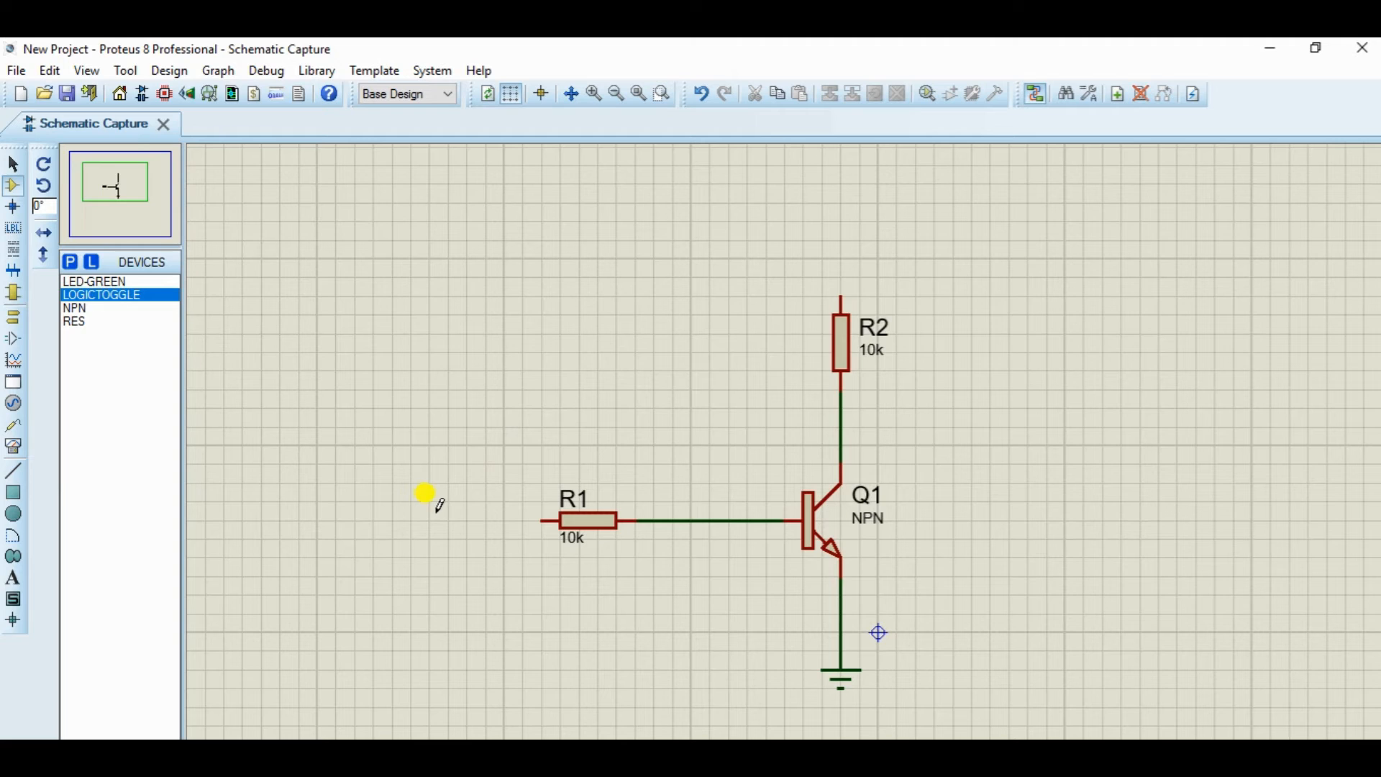
click(441, 513)
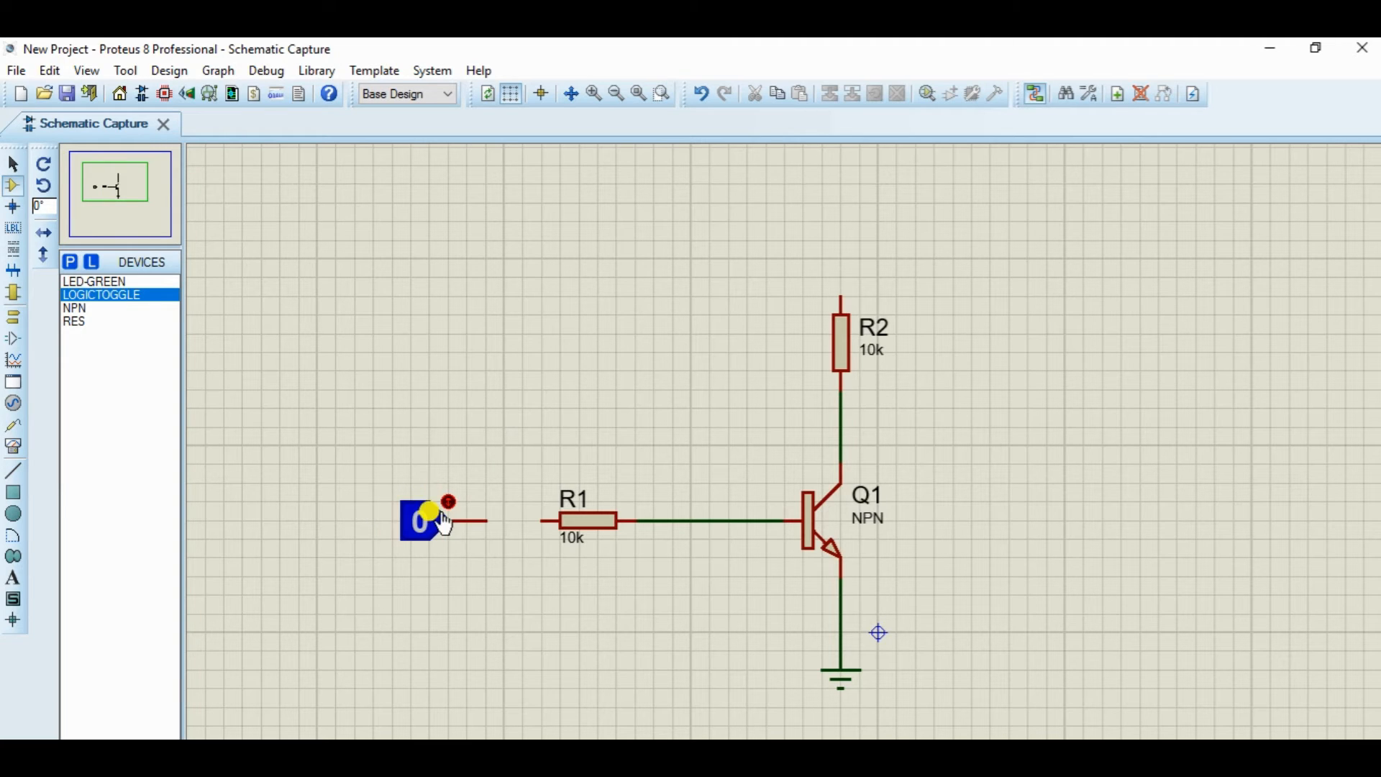
click(488, 522)
click(488, 519)
click(541, 520)
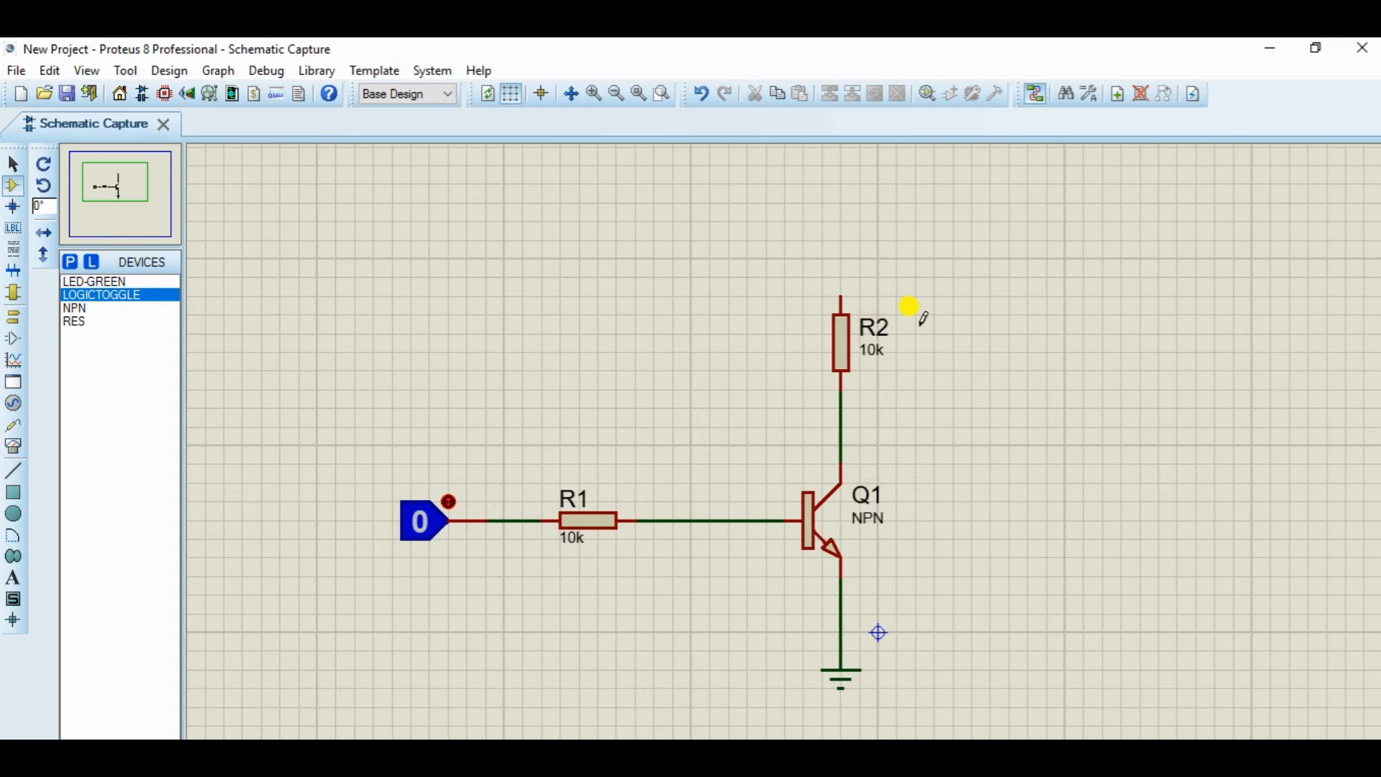
Place a POWER terminal above R2 and wire it to the resistor's upper end
click(13, 316)
click(83, 335)
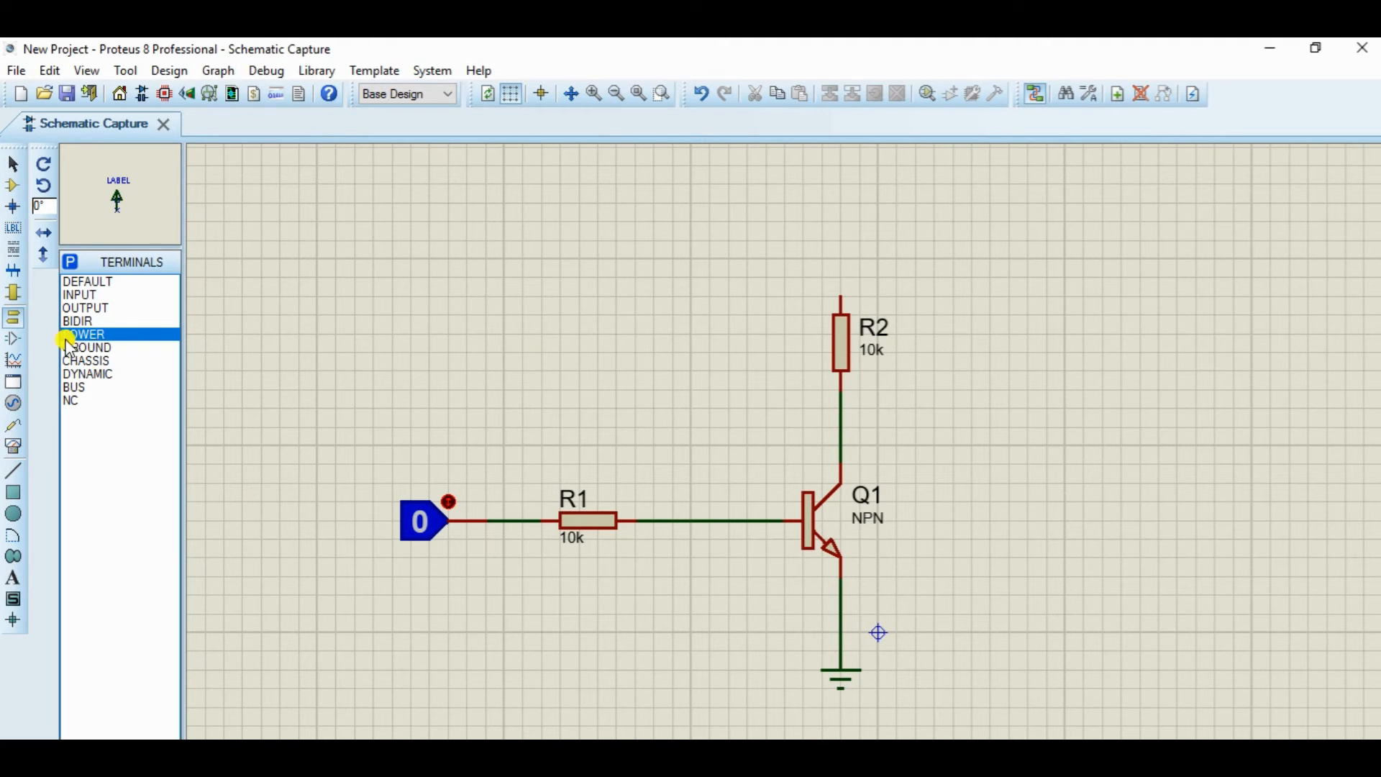
click(92, 337)
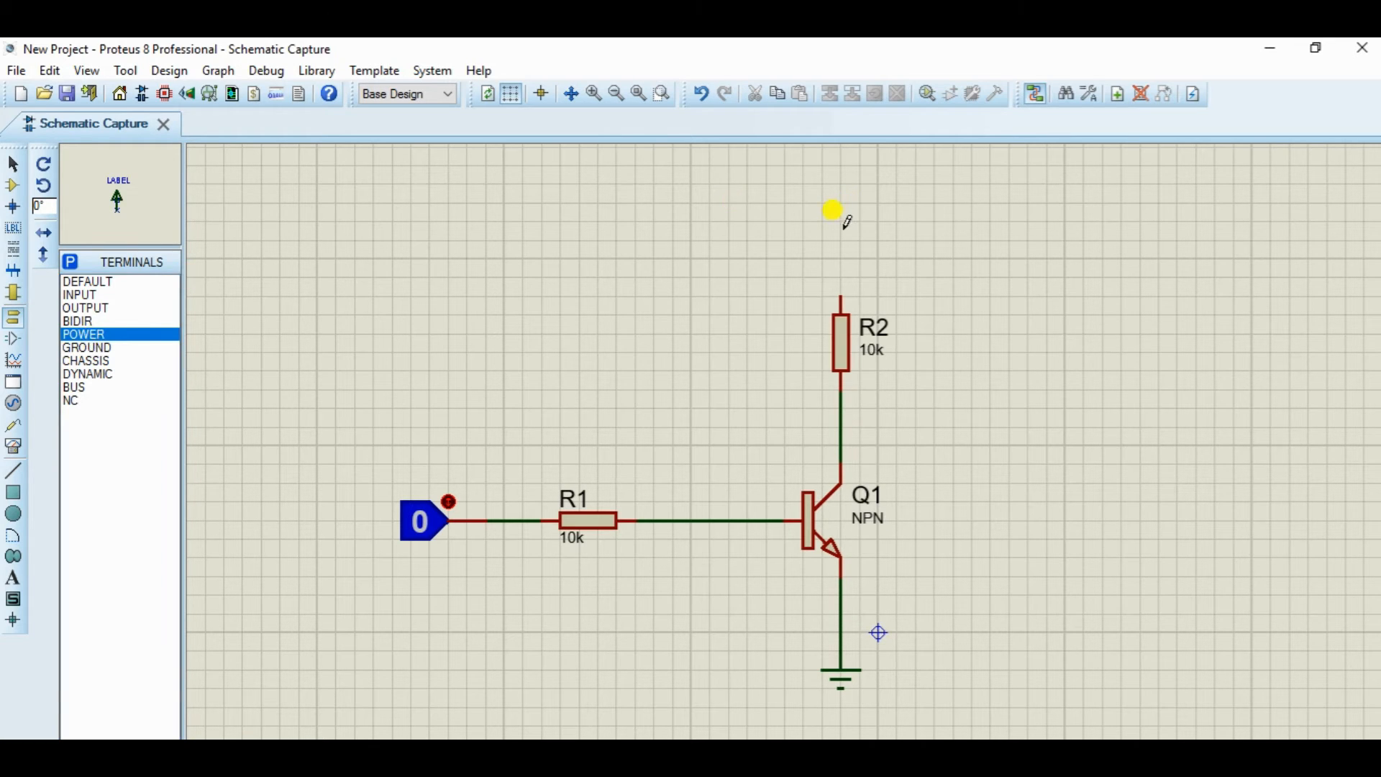
click(840, 202)
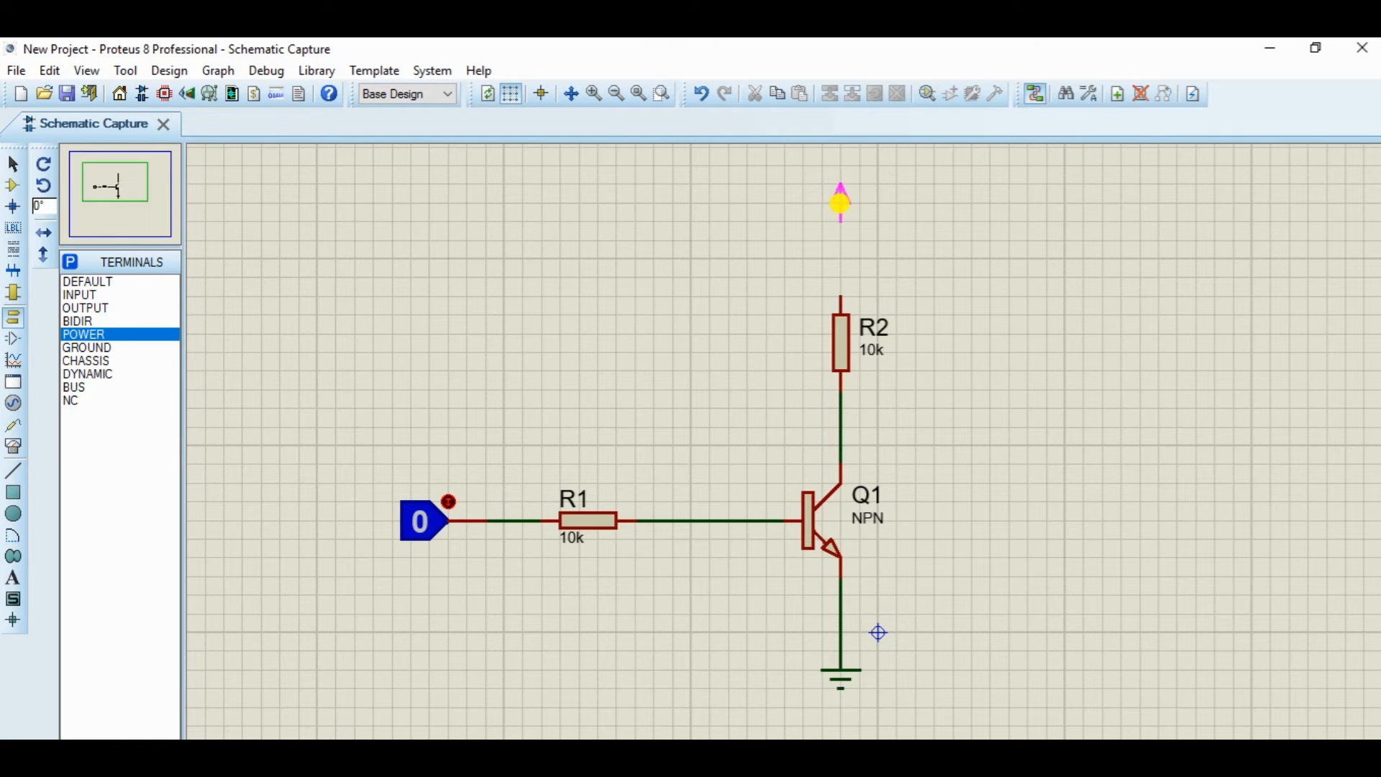
click(841, 202)
click(843, 215)
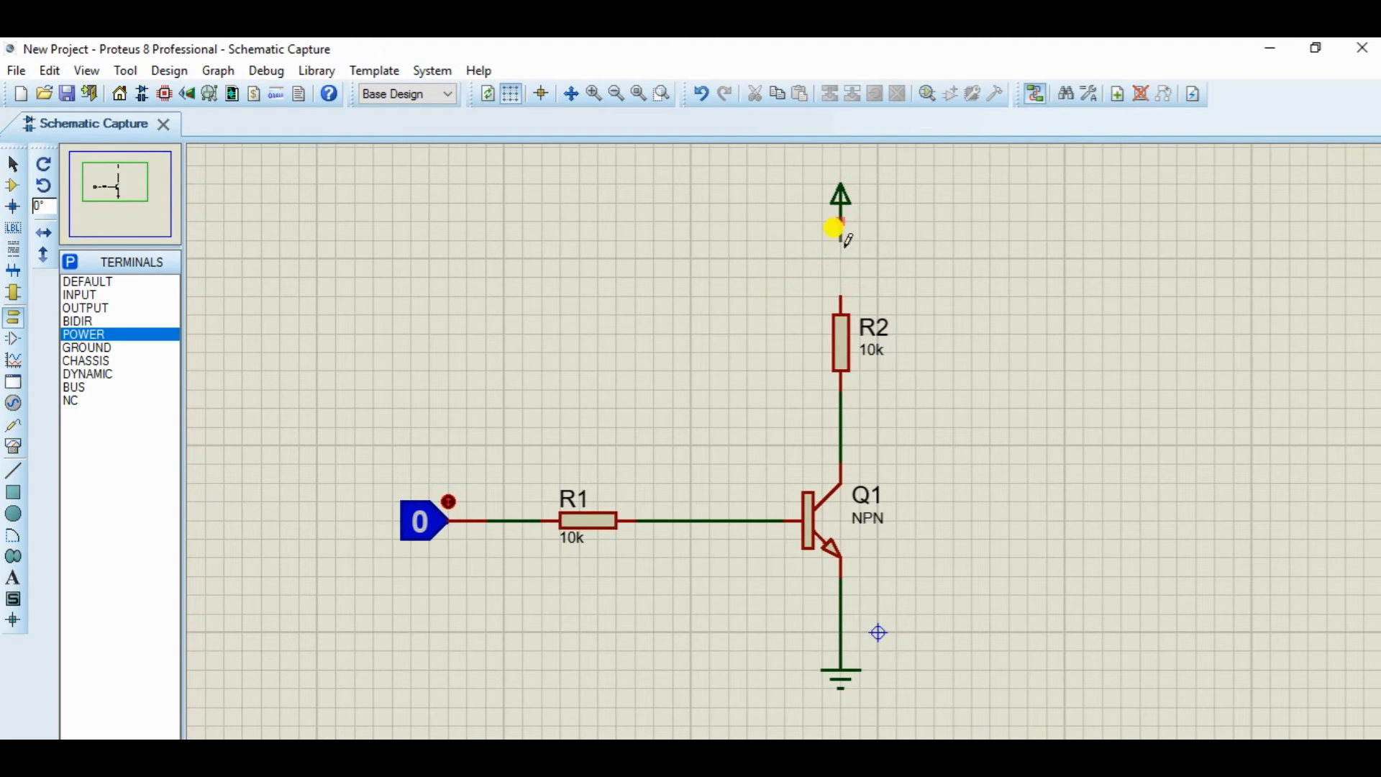
click(848, 282)
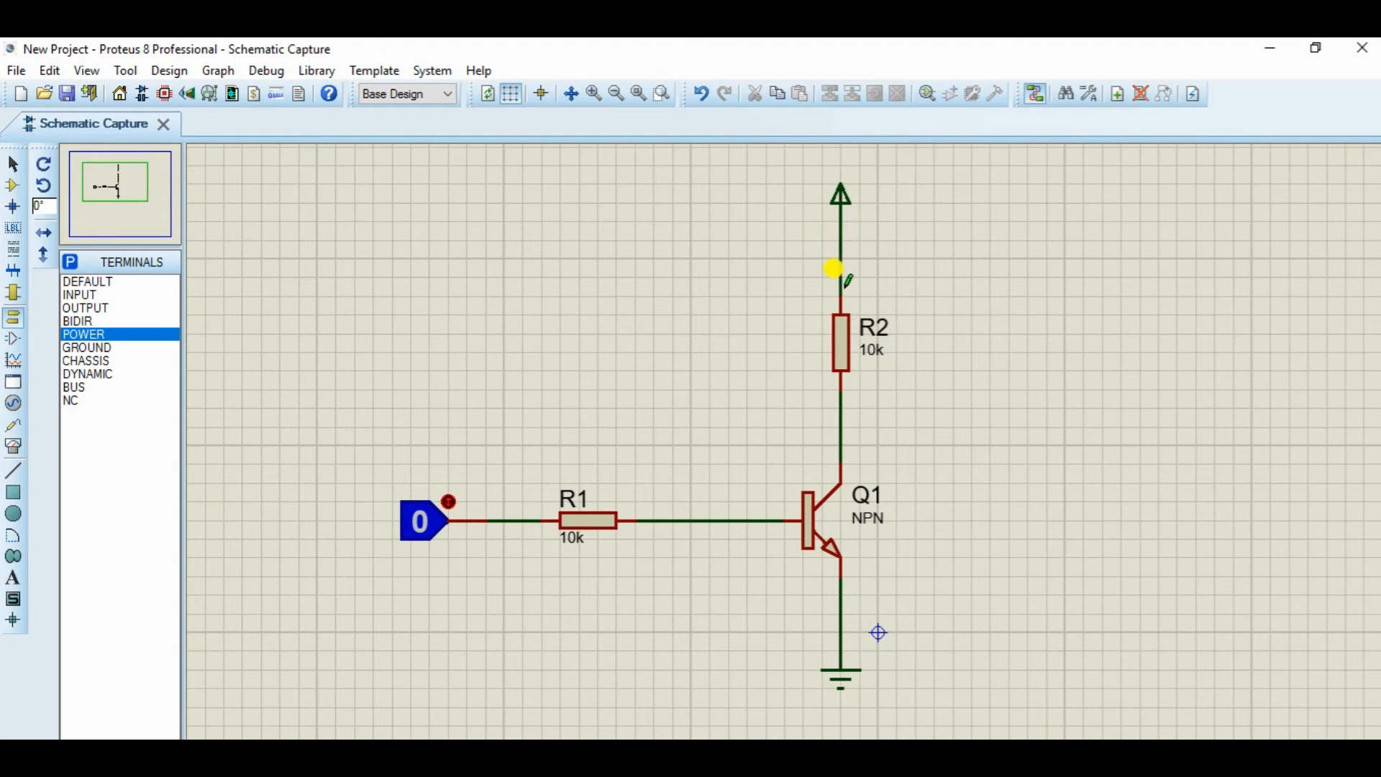
Label the power terminal above R2 as +12
double_click(841, 192)
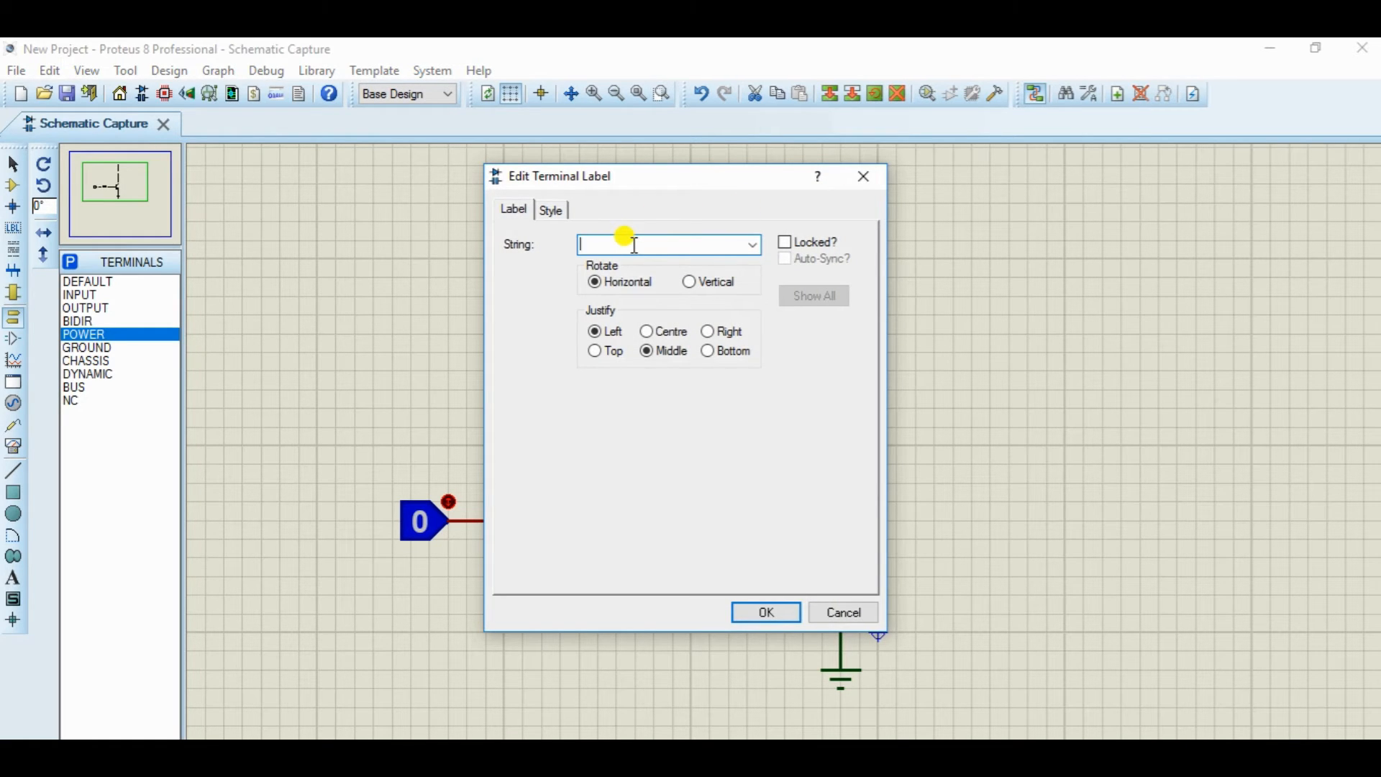
text(+12)
click(767, 614)
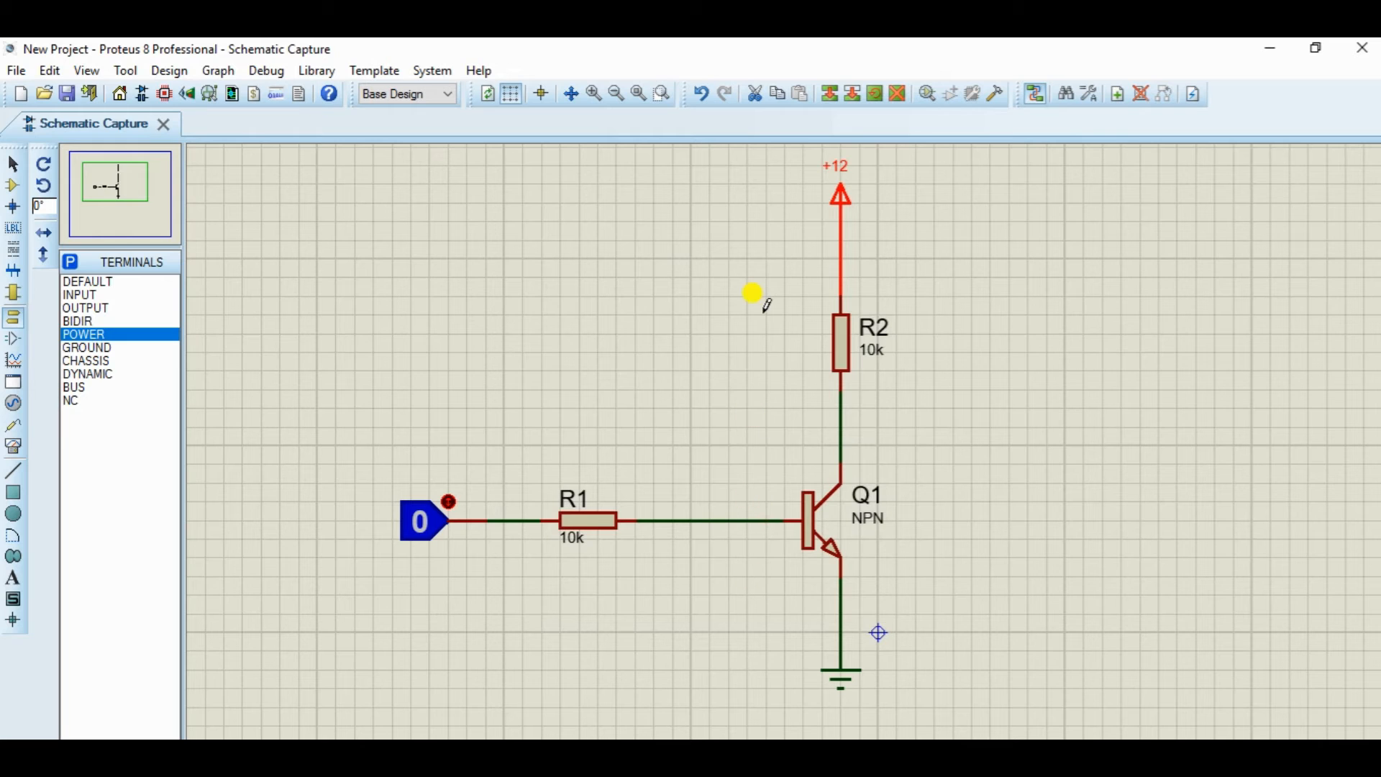
click(979, 358)
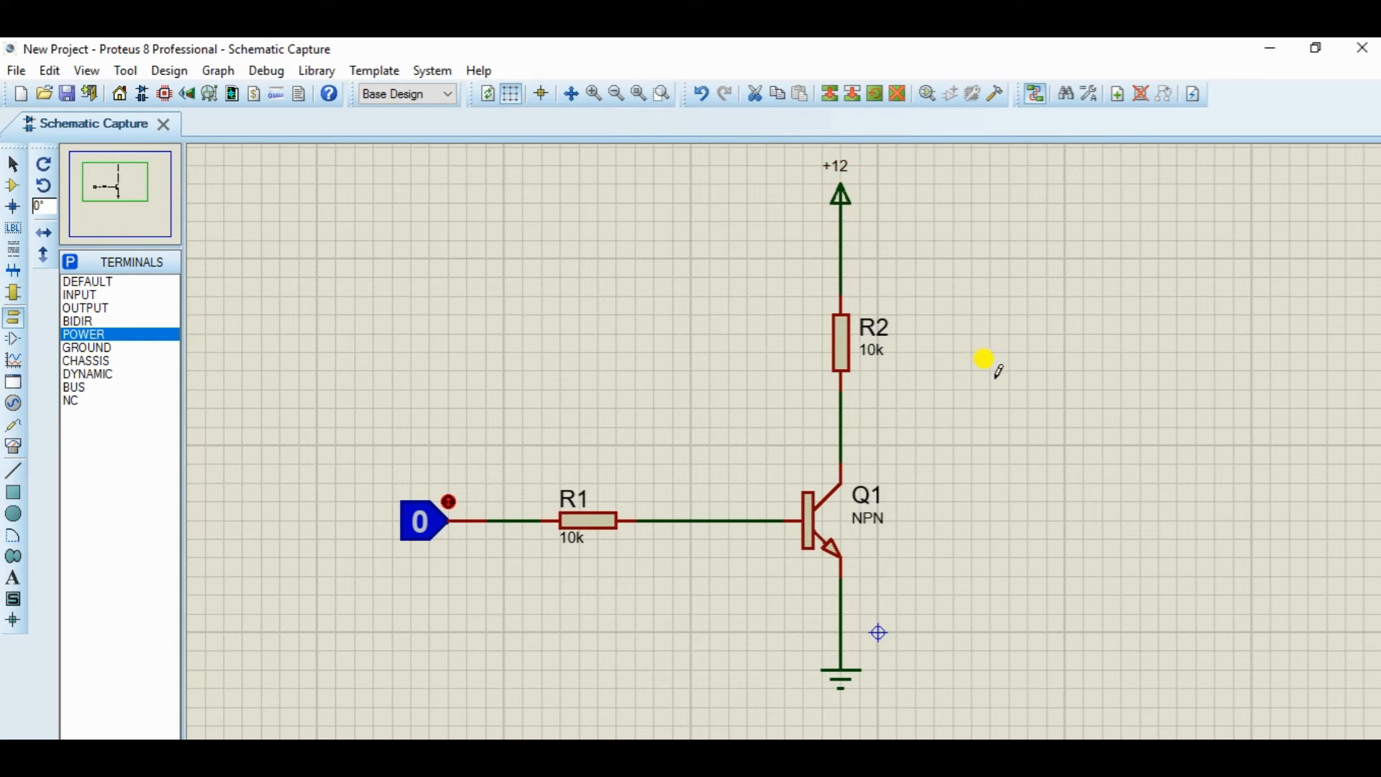
Set the resistance of R2 to 330
double_click(840, 349)
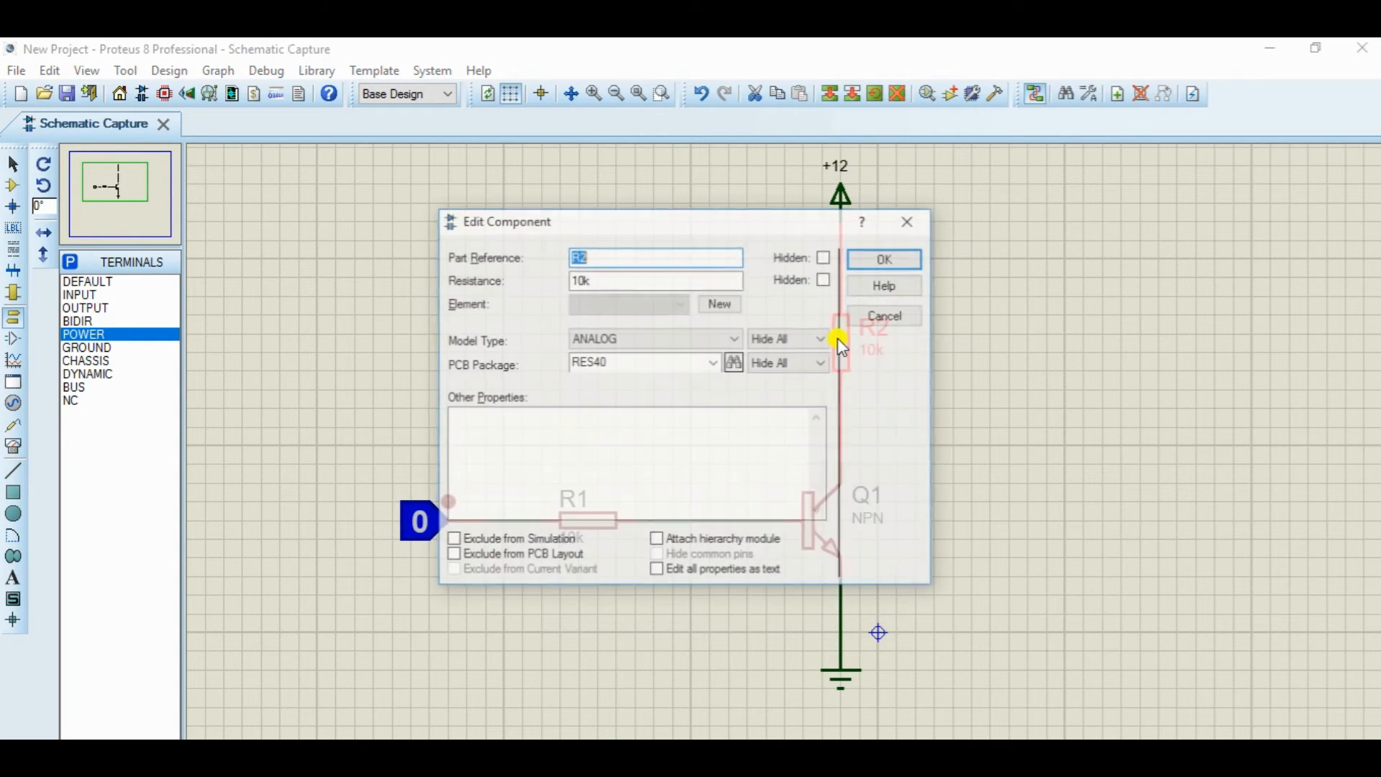
click(602, 277)
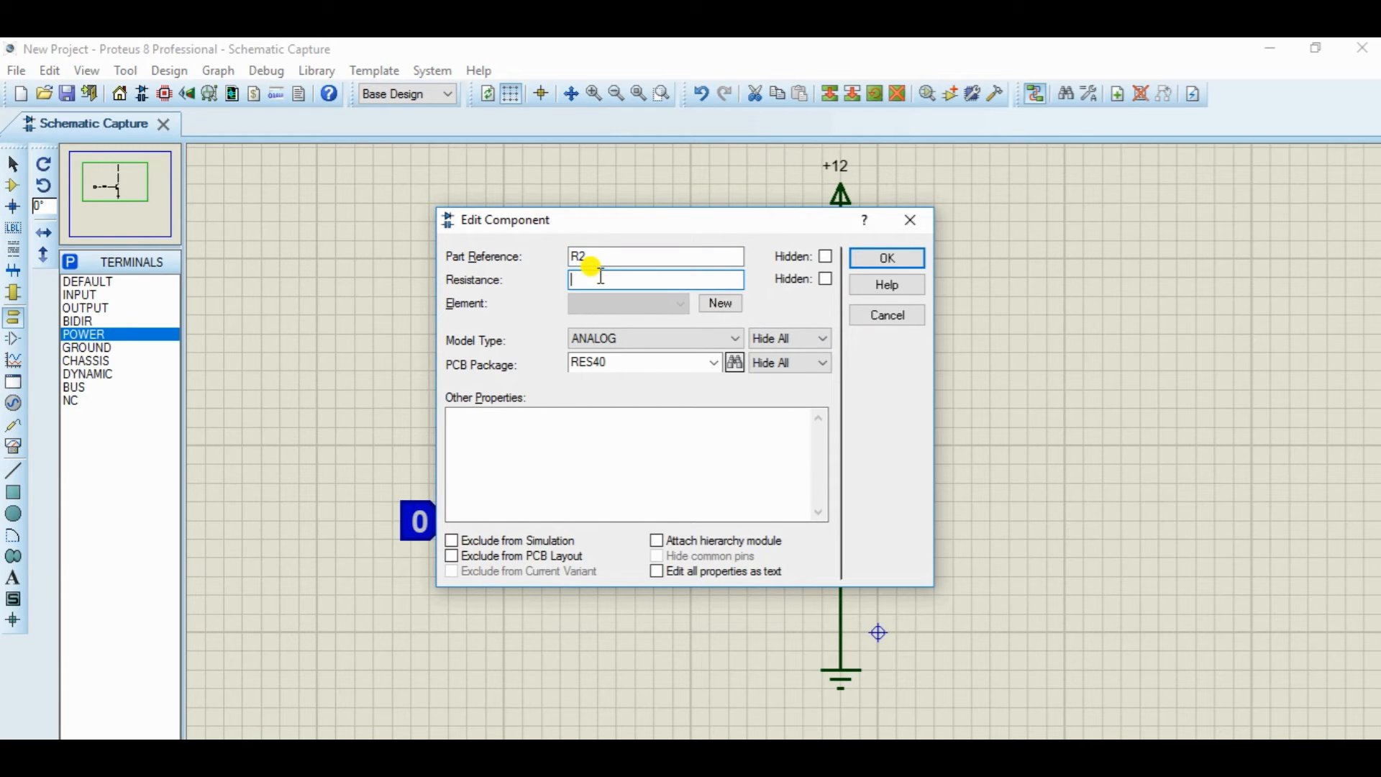
text(330)
click(912, 258)
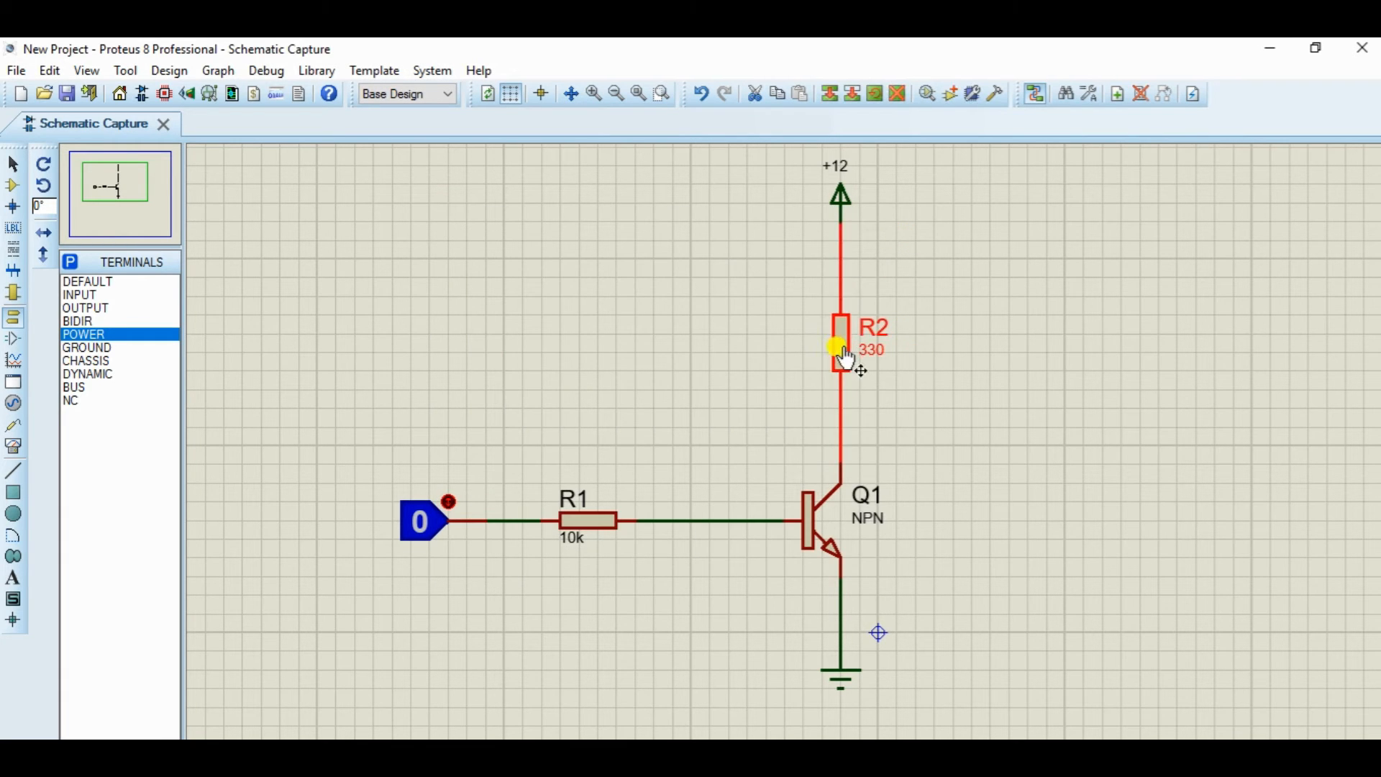
Move R2 up closer to the +12 terminal and delete the wire between R2 and Q1's collector
drag(833, 357, 835, 298)
click(910, 395)
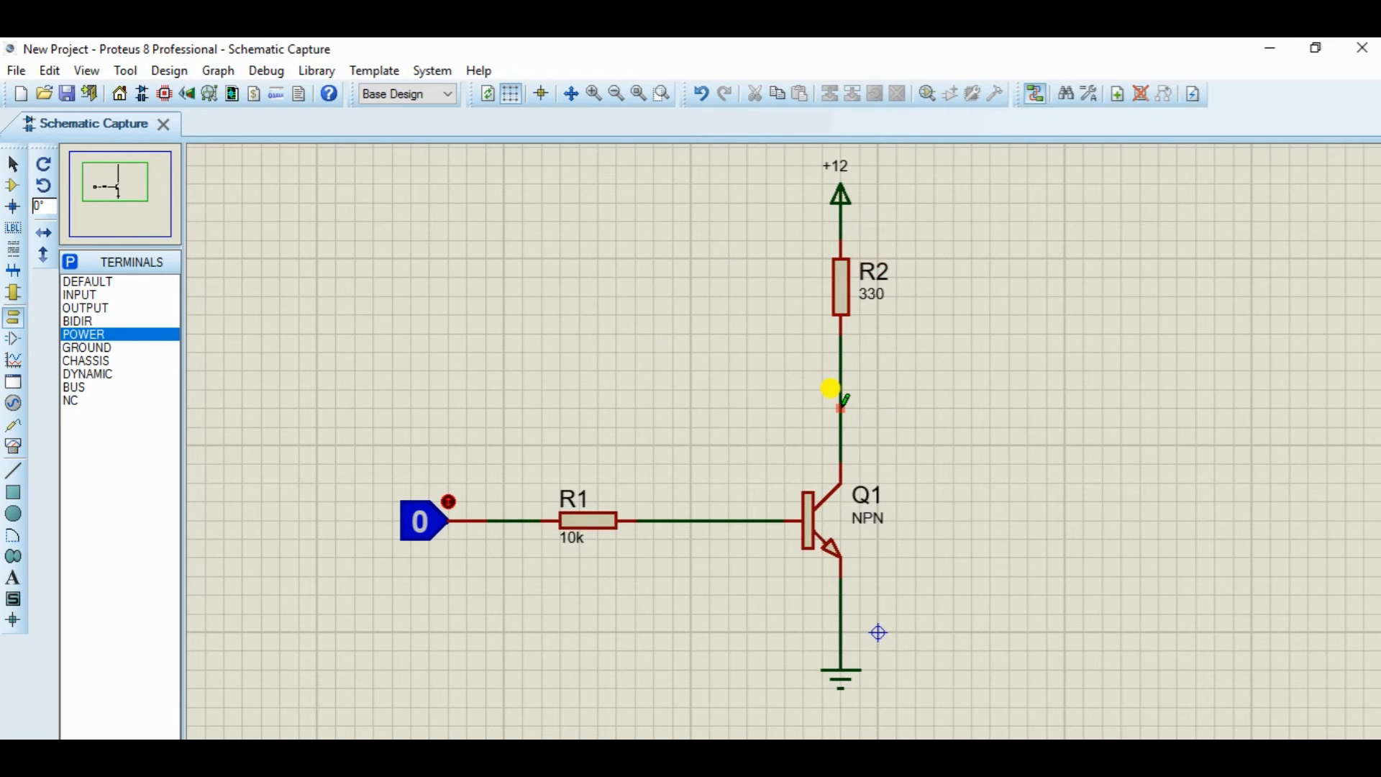
right_click(842, 385)
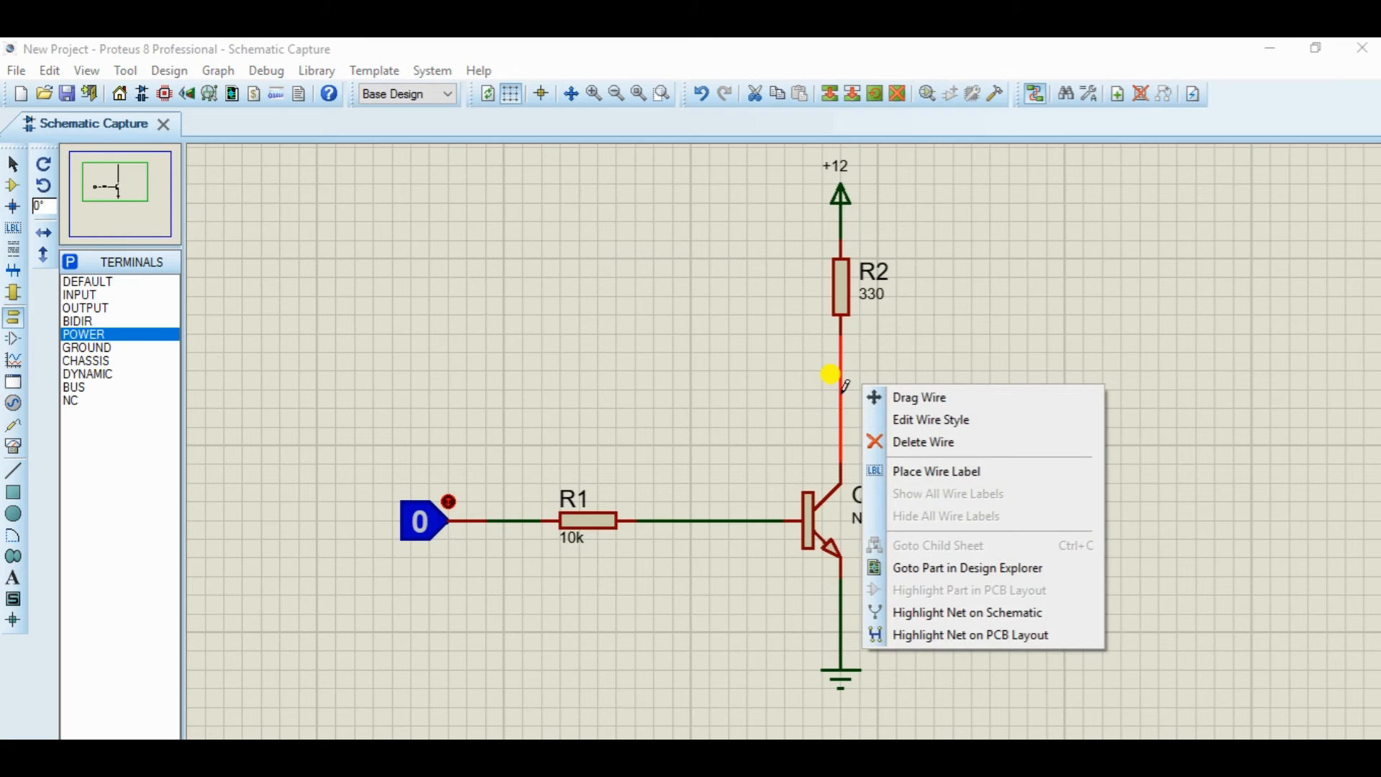
click(913, 444)
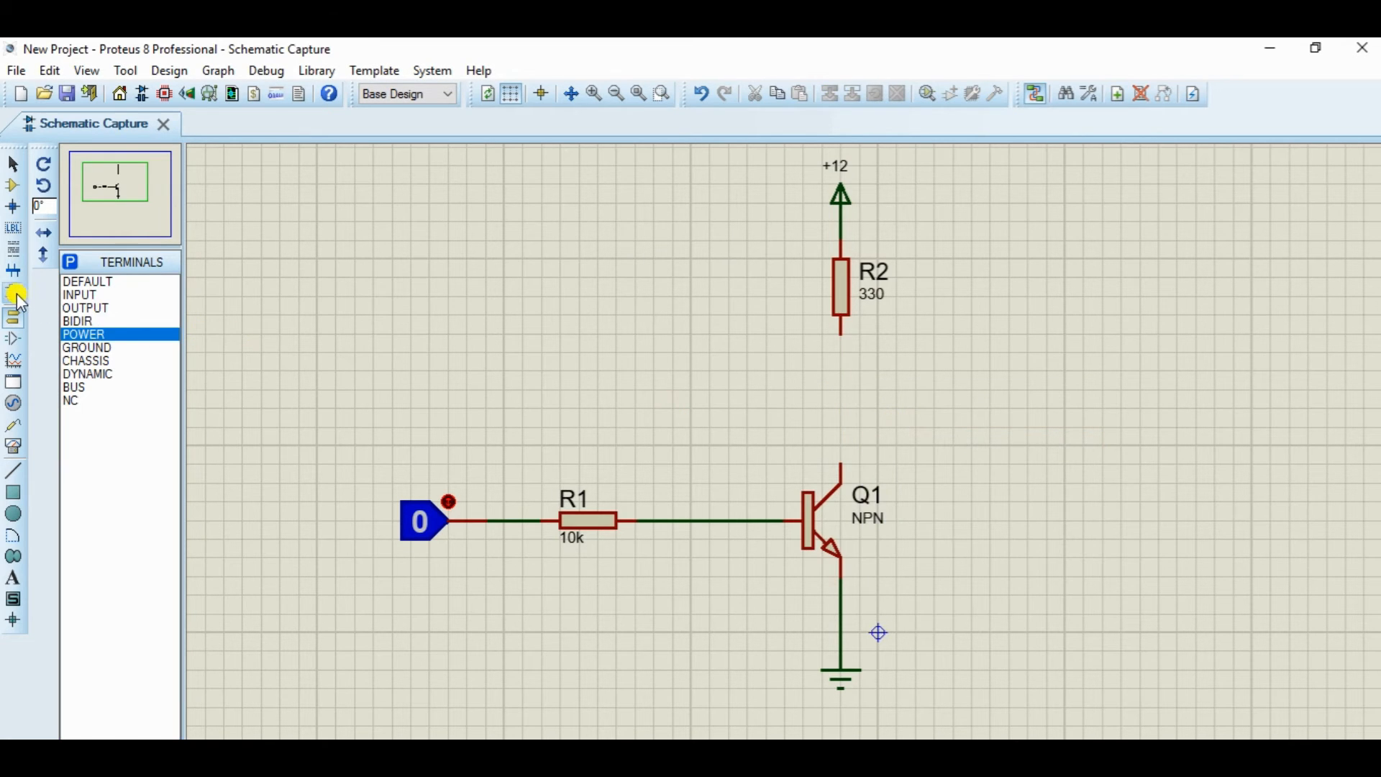
Place an LED-GREEN between R2 and Q1, wiring its upper end to R2 and its lower end to Q1's collector
click(16, 188)
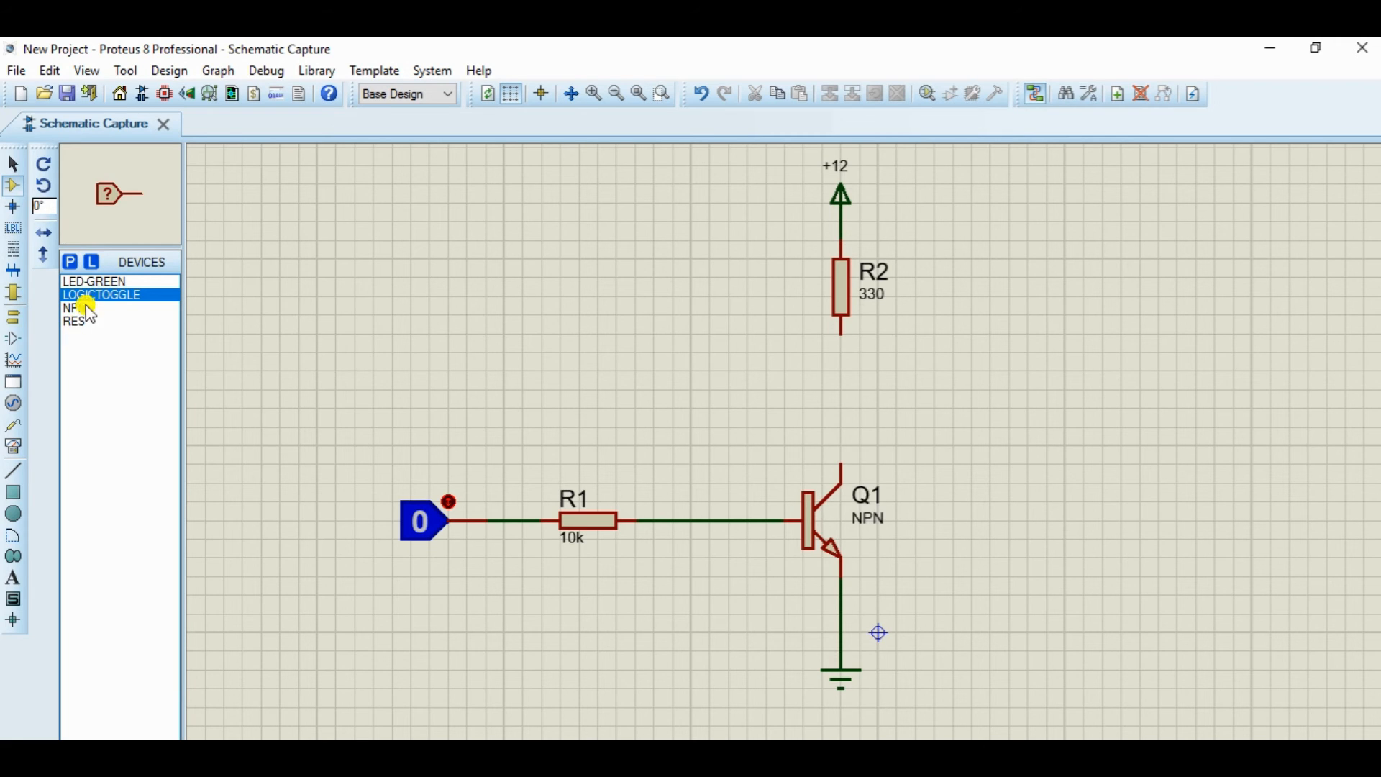
click(118, 280)
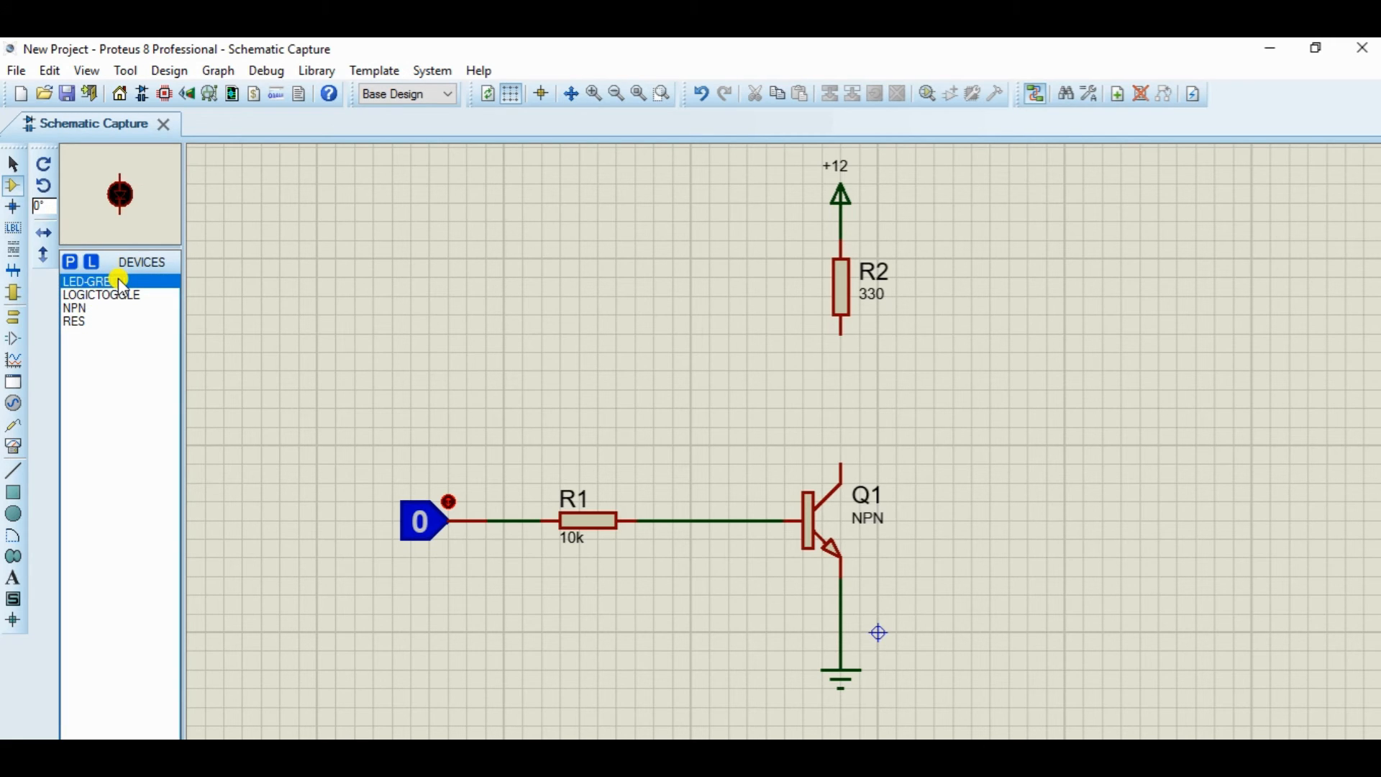
click(841, 389)
click(841, 390)
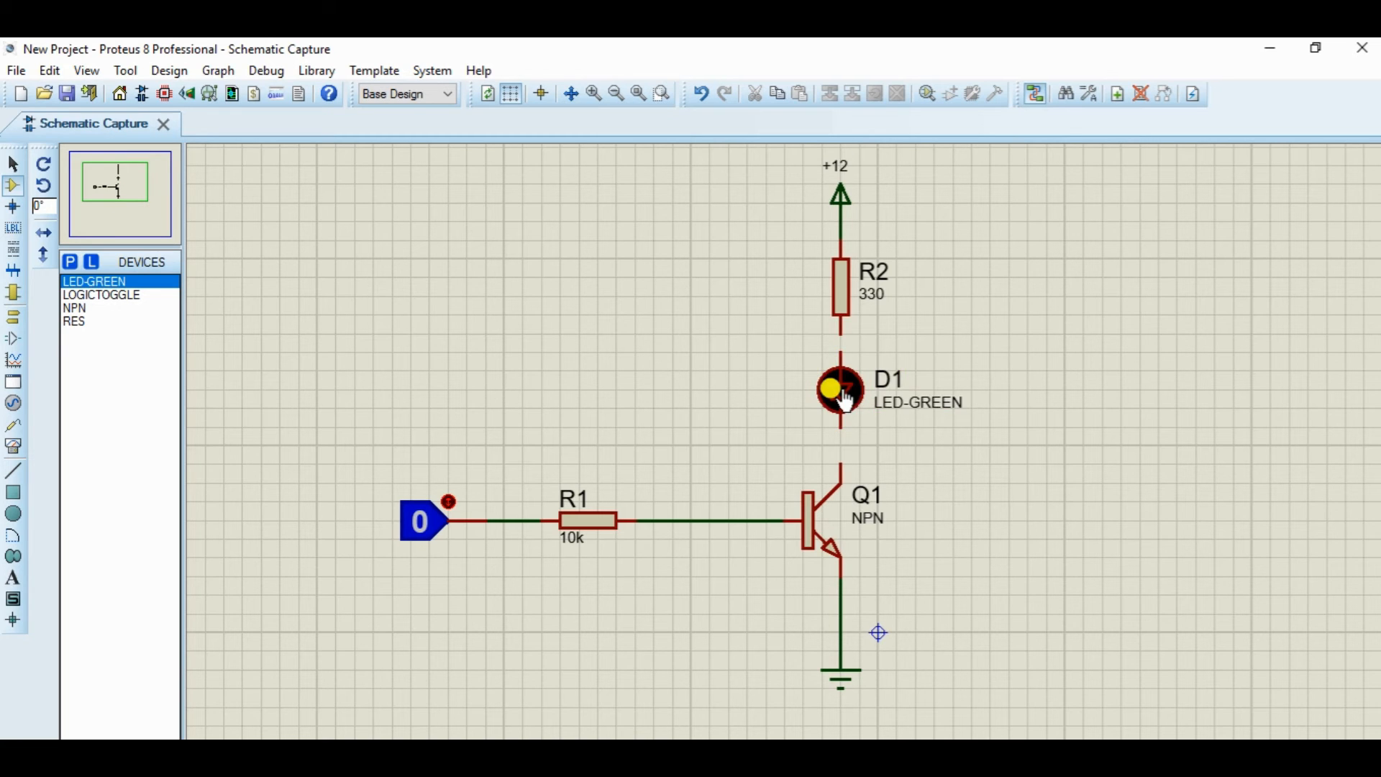
click(843, 335)
click(842, 345)
click(842, 426)
click(842, 462)
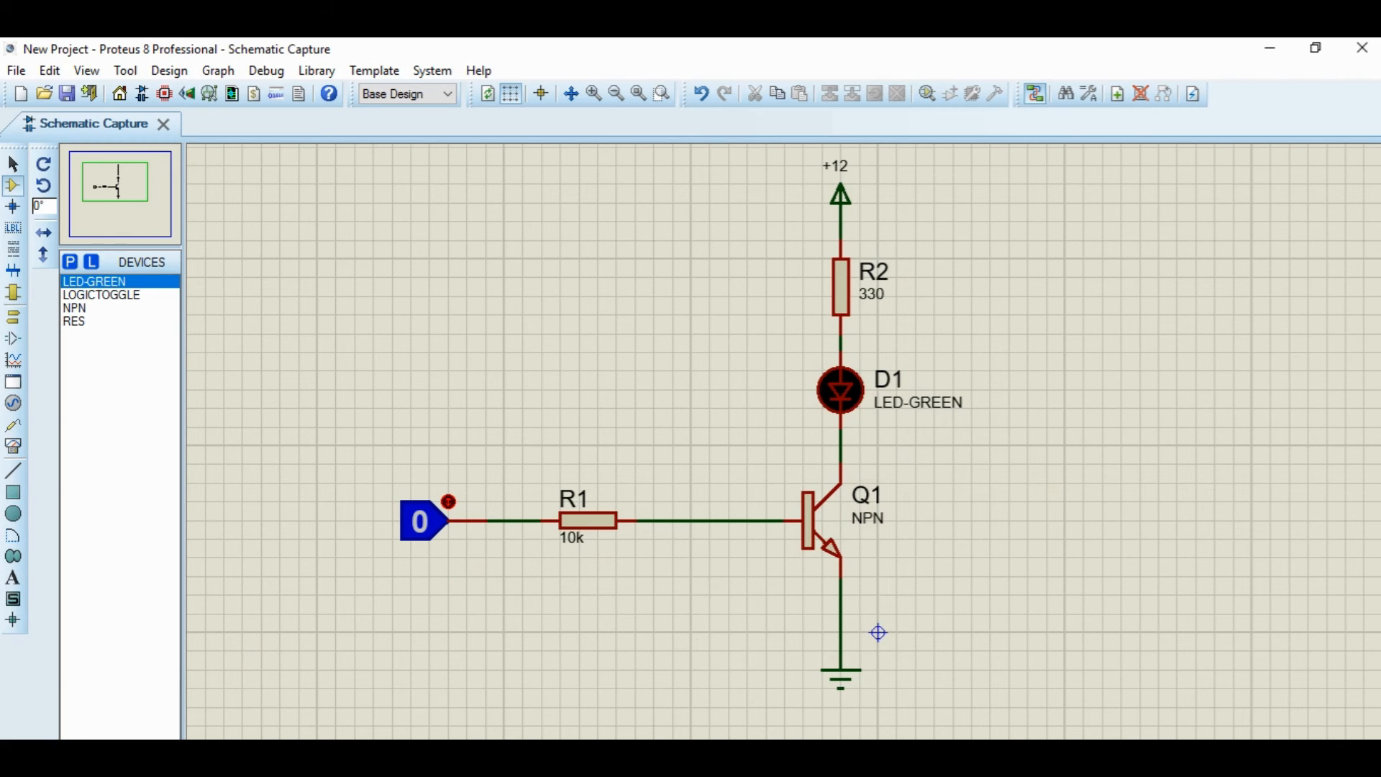
Run the simulation and switch the logic toggle to 1 and back to 0 twice to test the LED
click(14, 745)
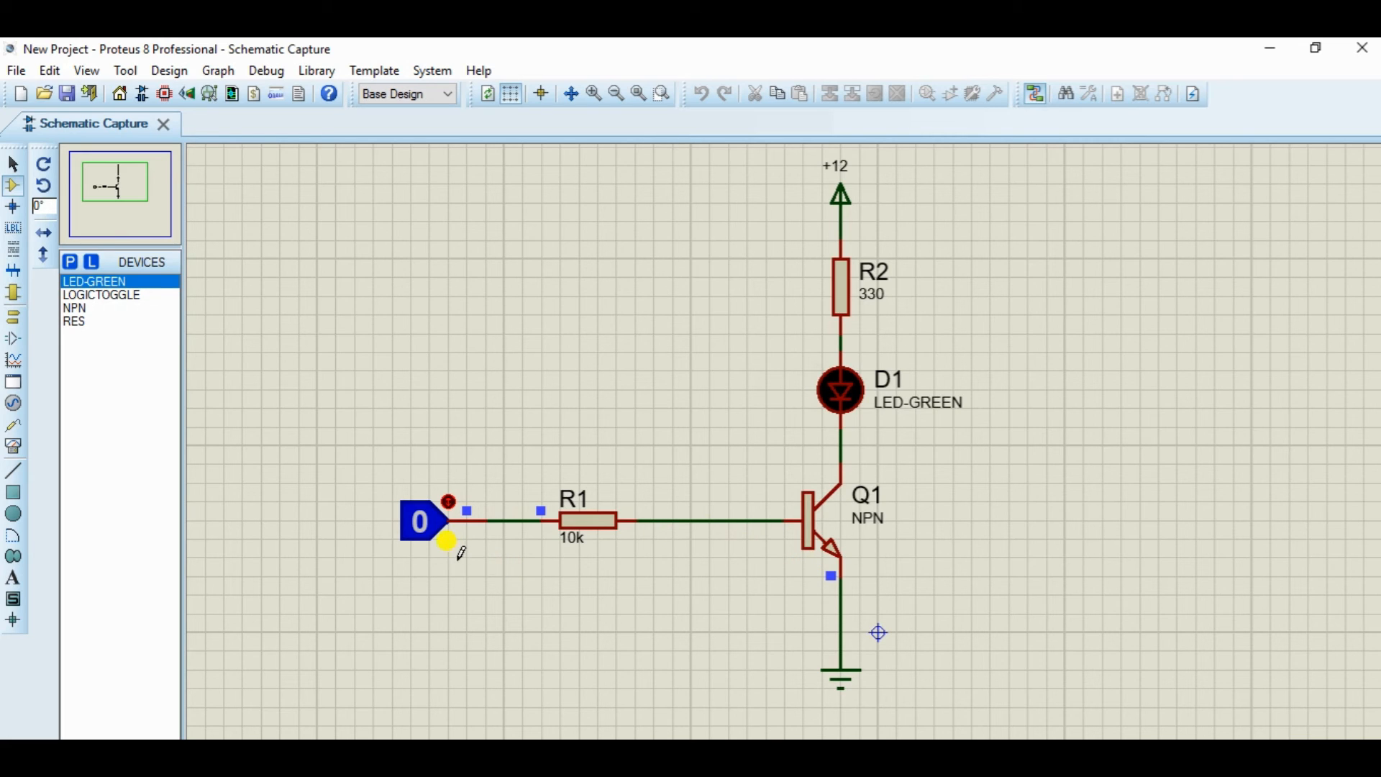
click(422, 533)
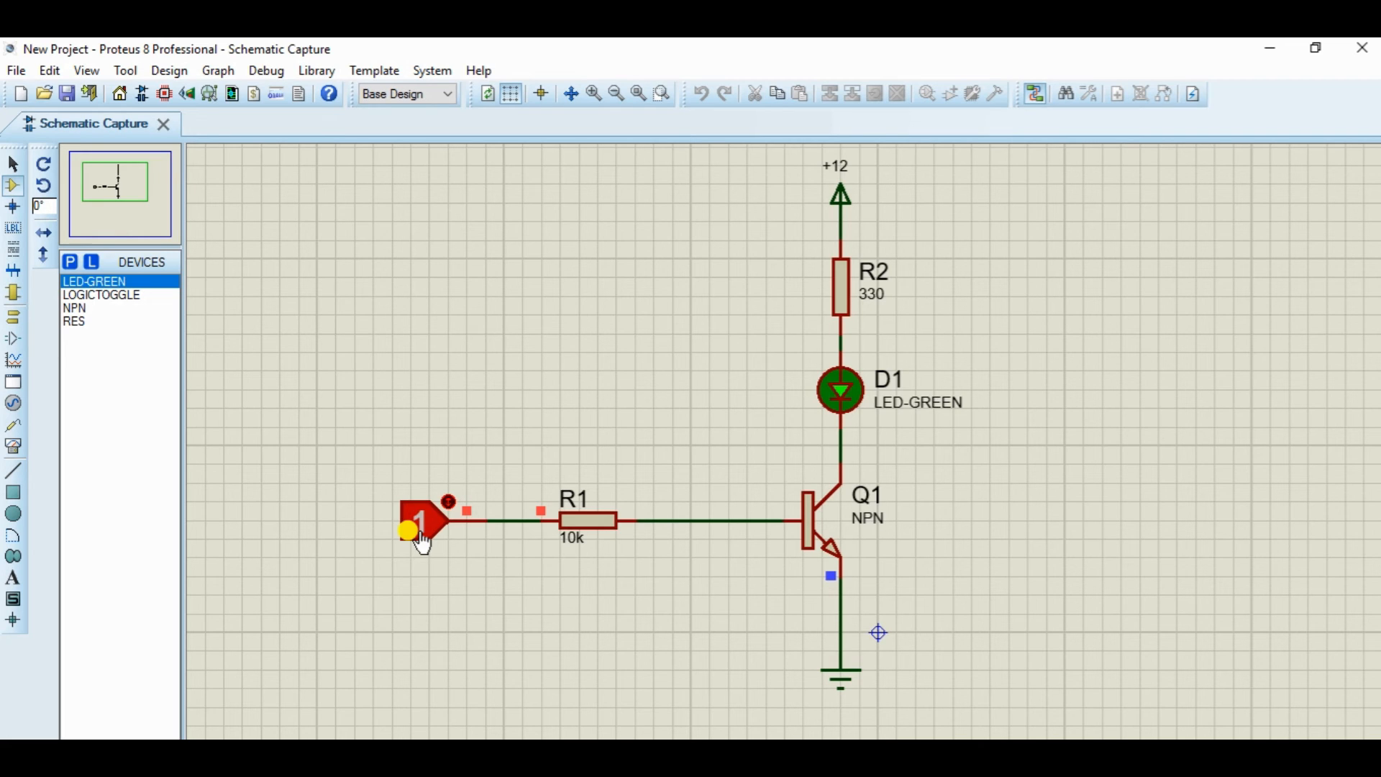
click(421, 533)
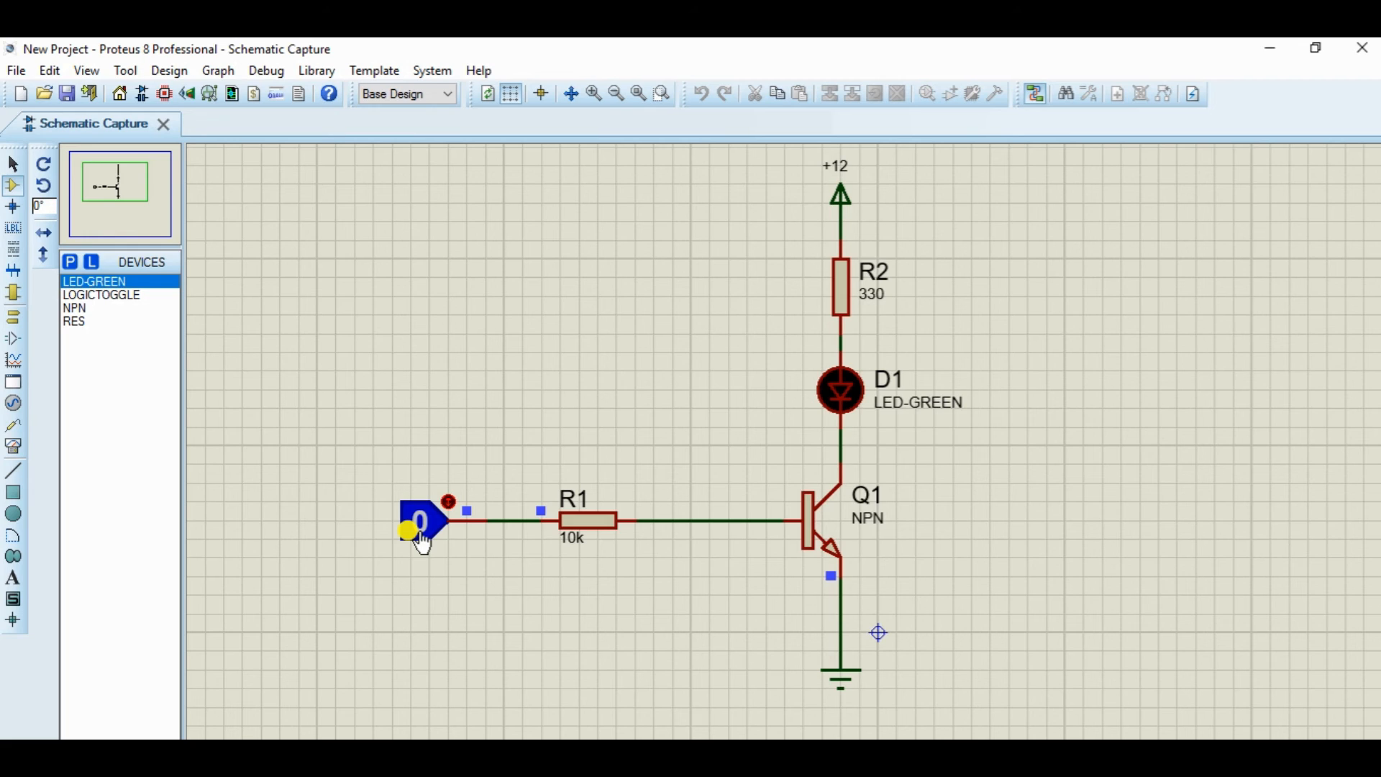
click(421, 533)
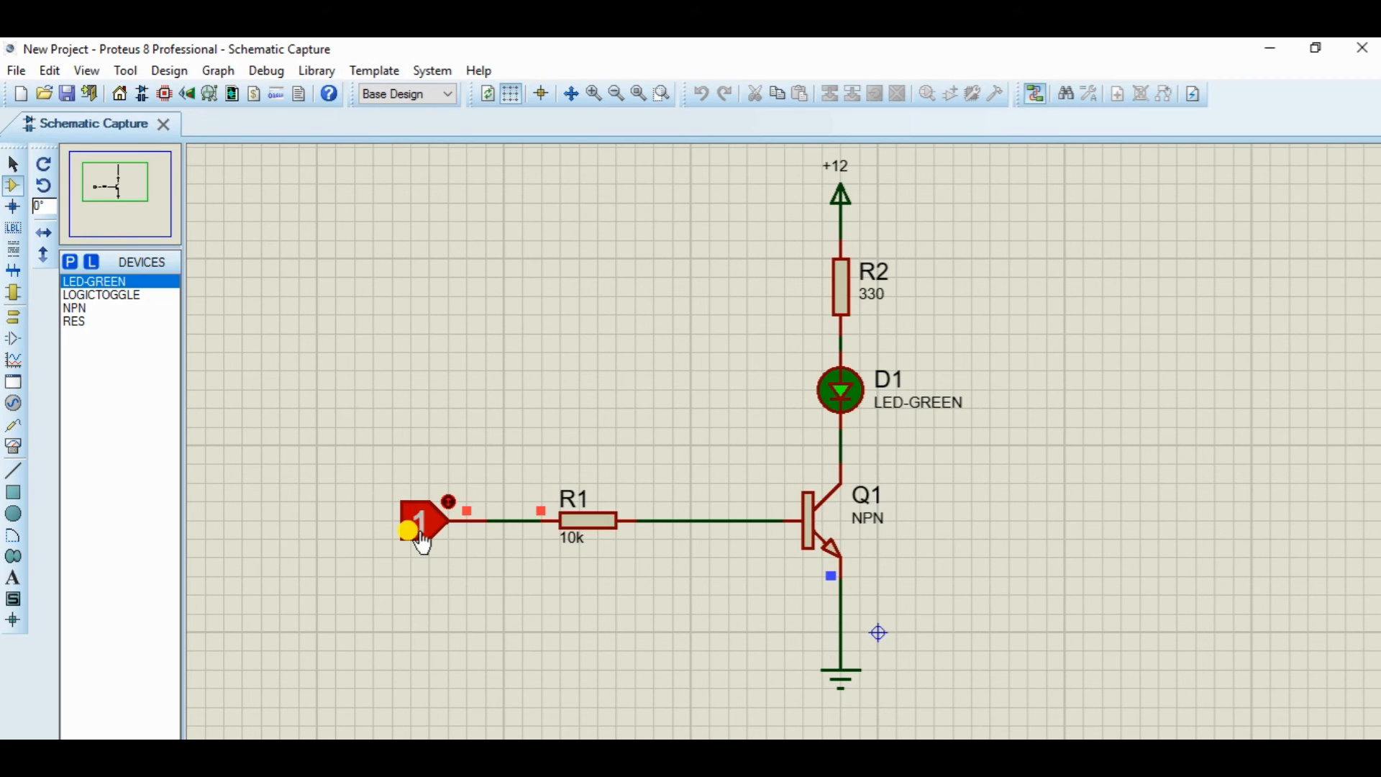
click(422, 533)
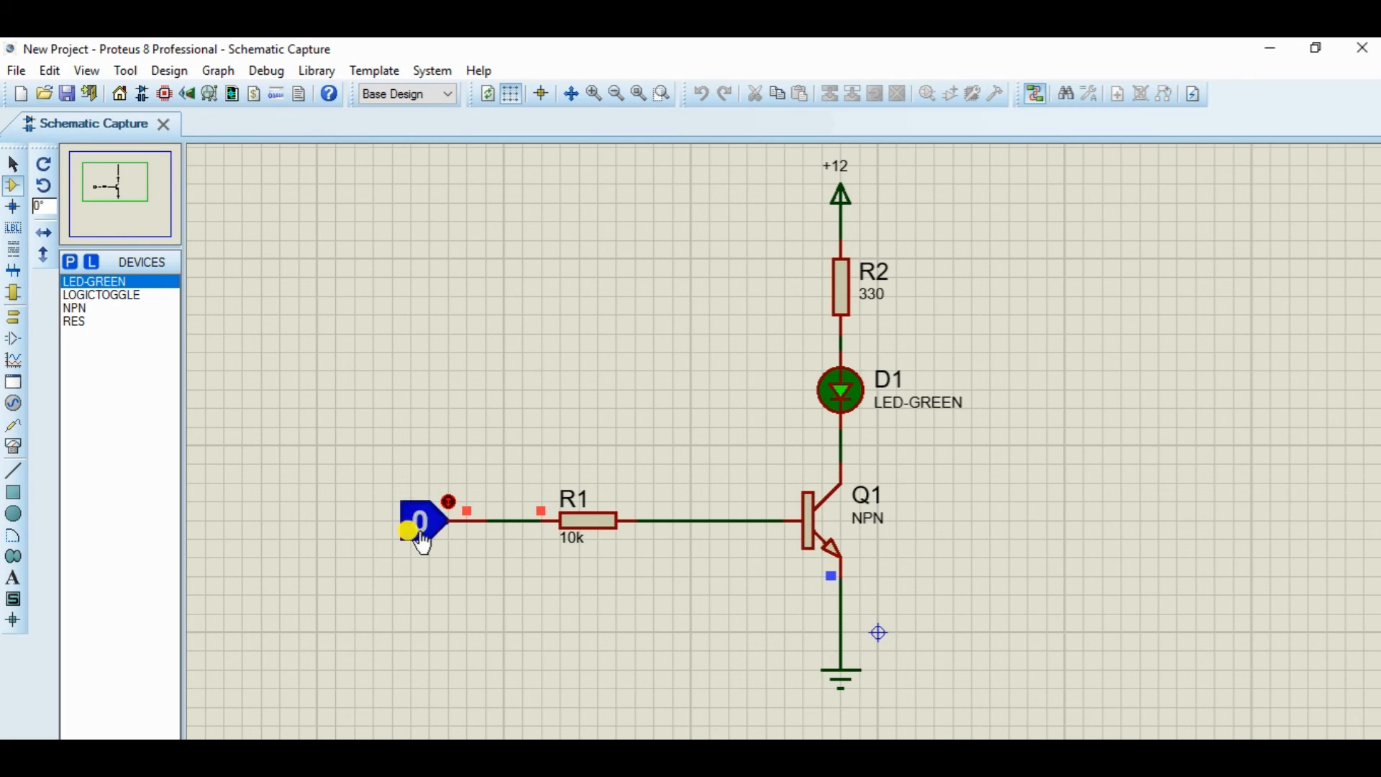